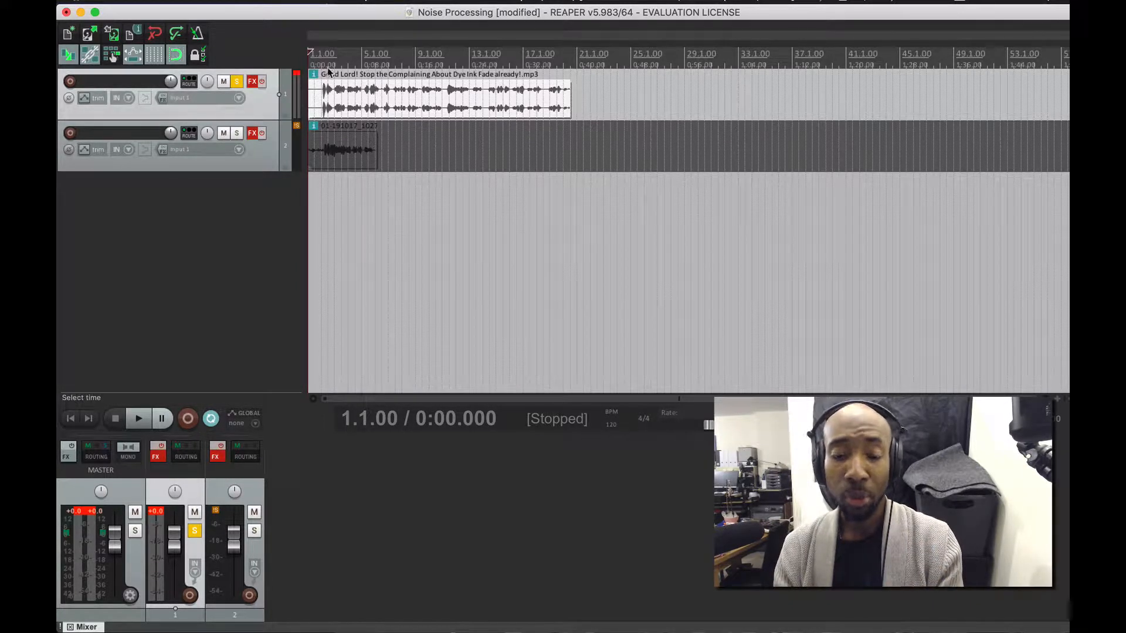
- Play and stop the noisy voice track to hear it, and raise the system volume
mouse_move(315, 77)
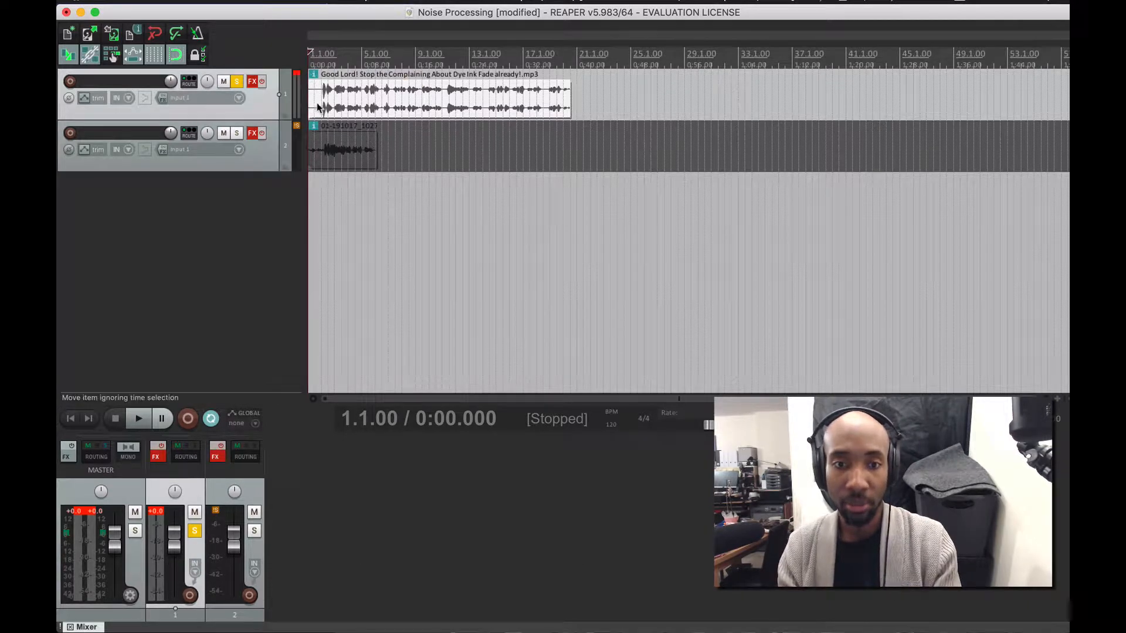
key(space)
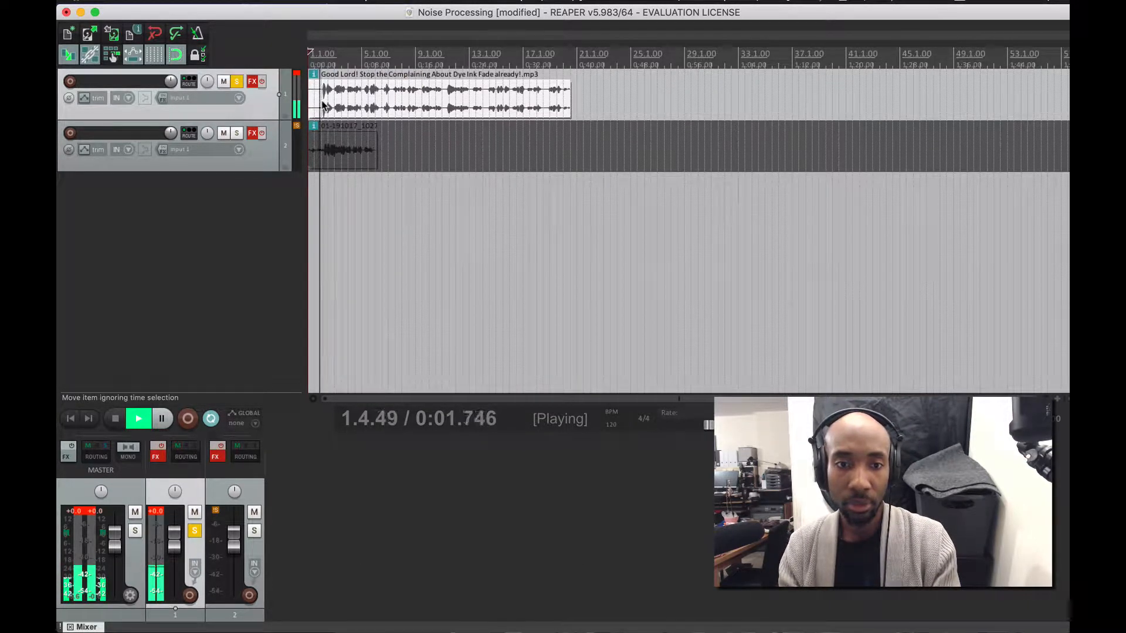
key(space)
key(space)
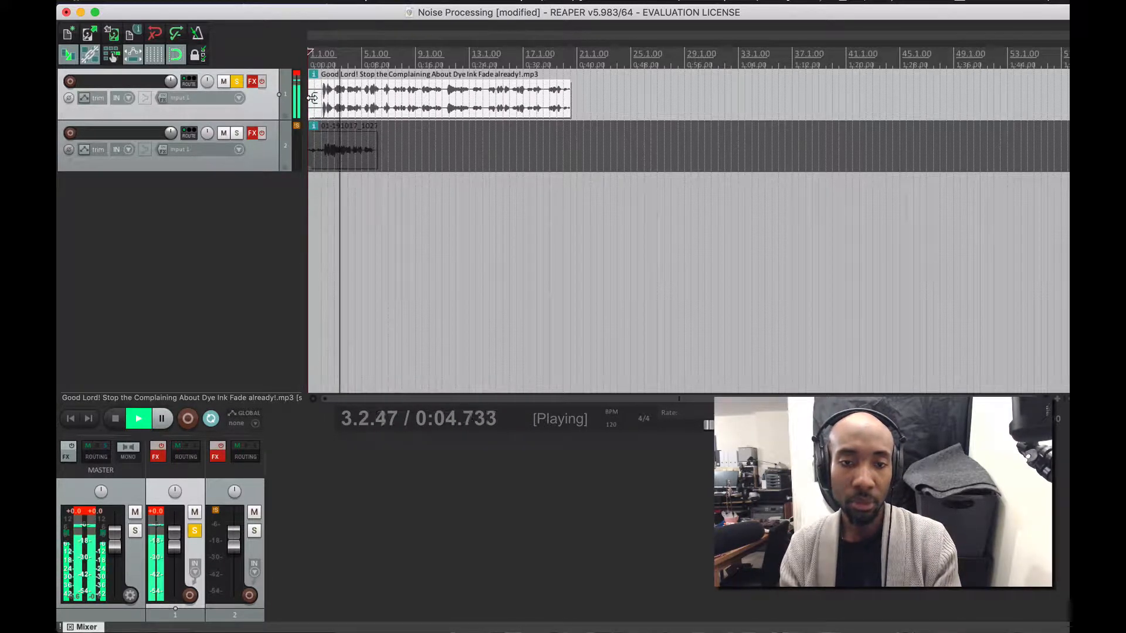
key(space)
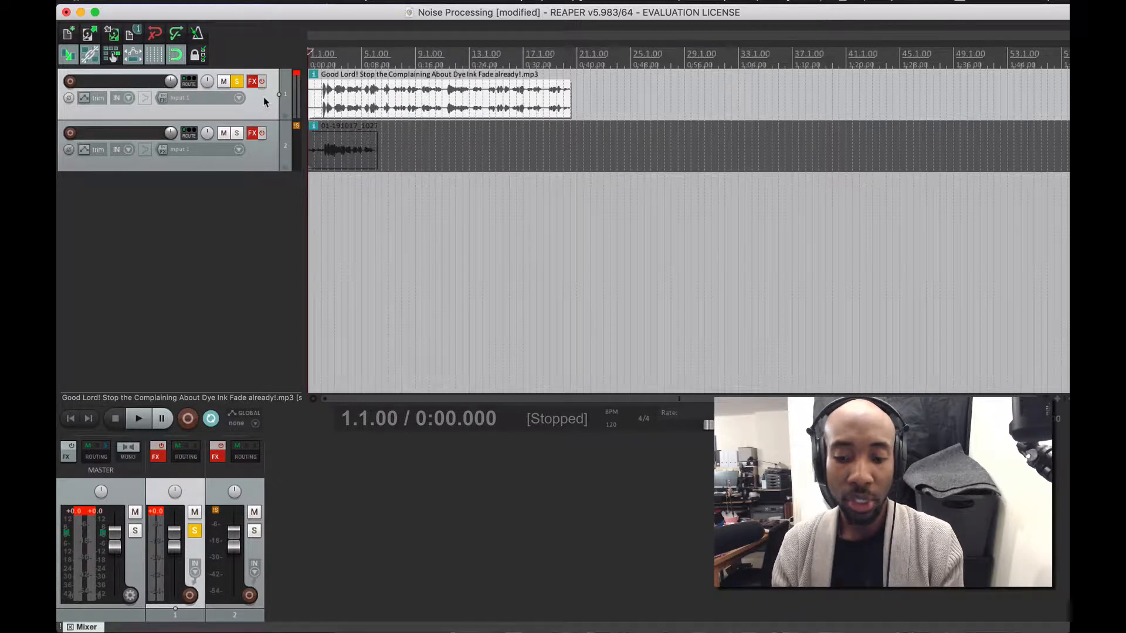
key(XF86AudioRaiseVolume)
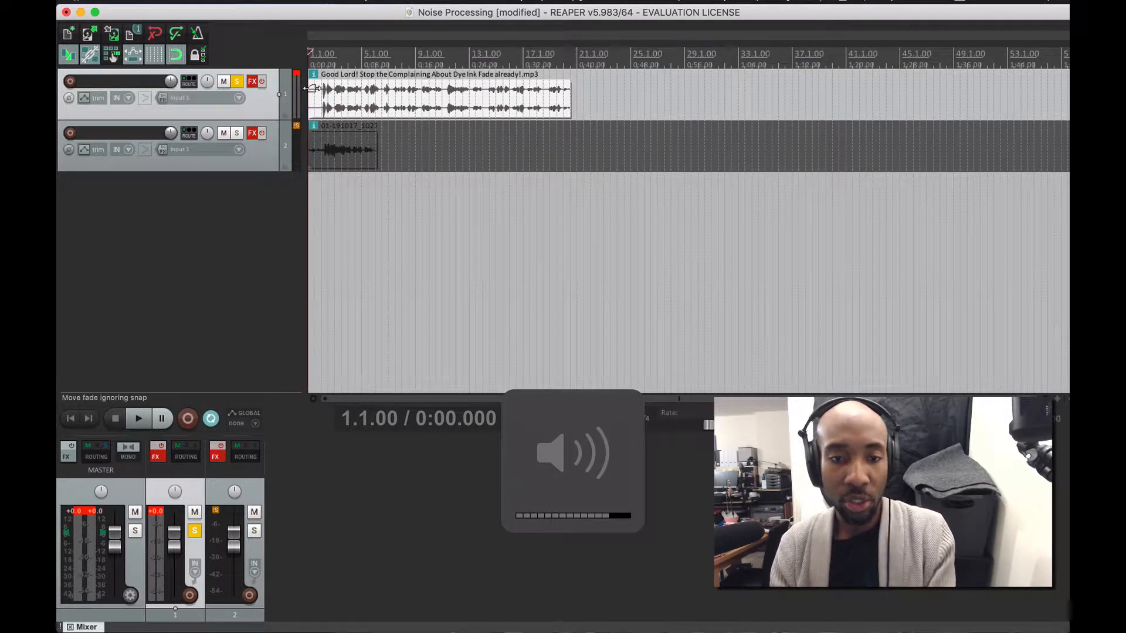
- Open track 1's FX chain, dismiss the tip, and select ERA 4 Noise Remover
click(252, 82)
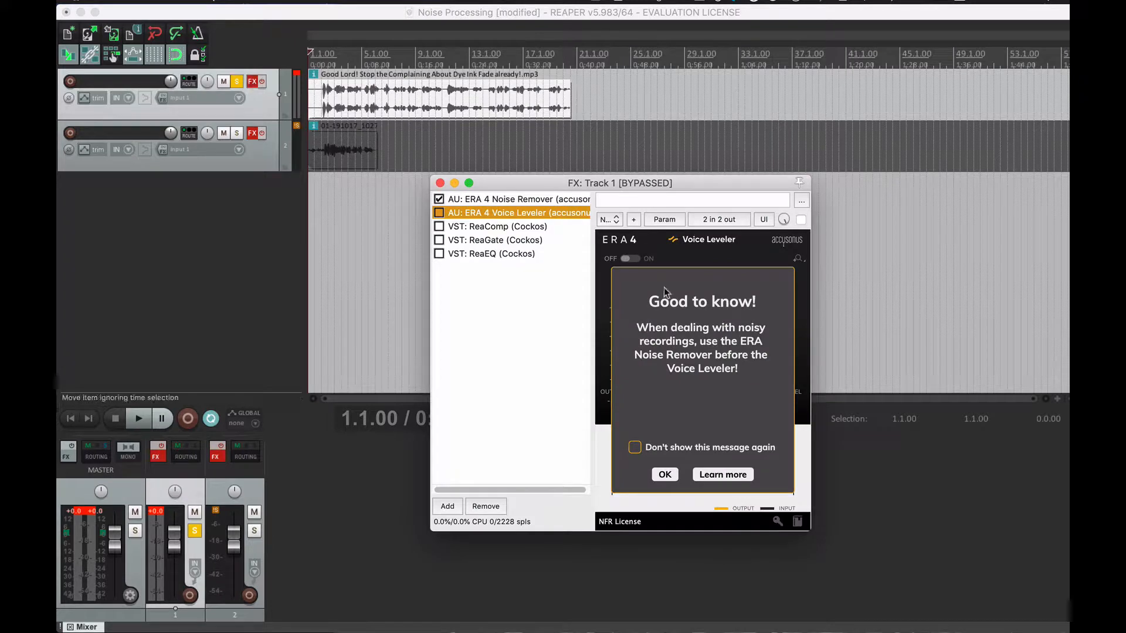
click(665, 475)
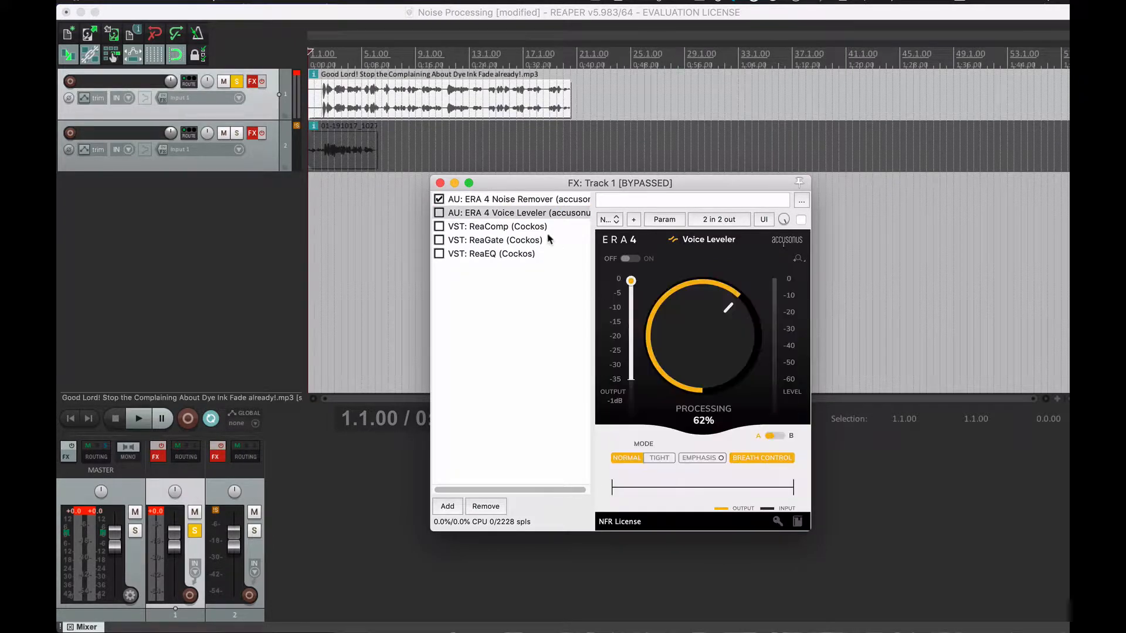
click(487, 199)
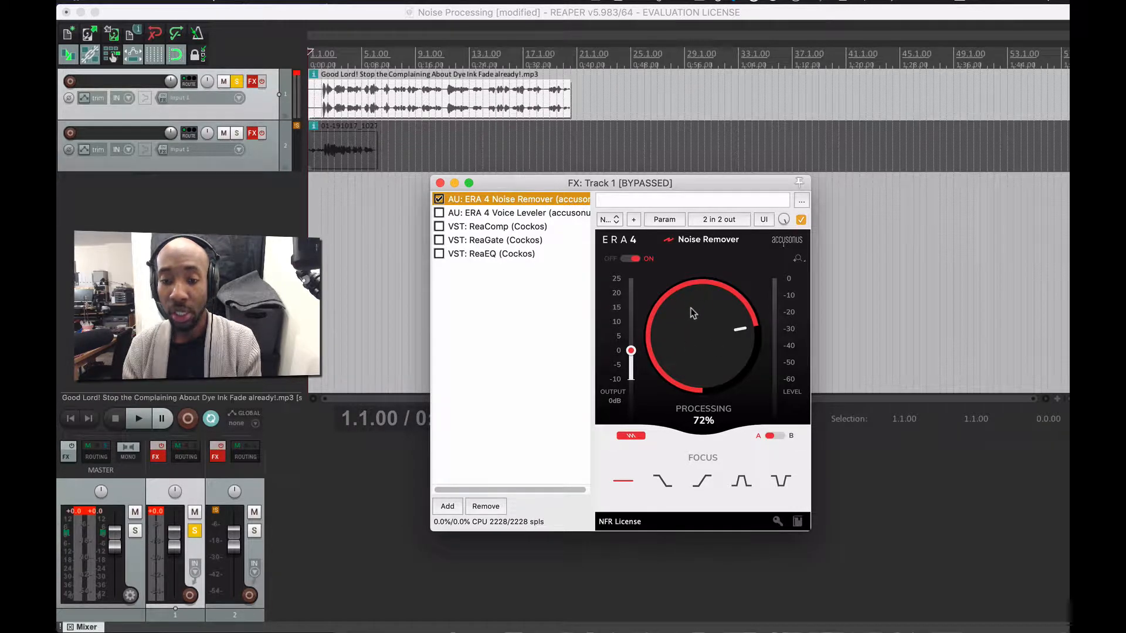
- Set noise removal to 68%, unbypass track 1's effects, and play the cleaned voice
mouse_move(689, 306)
mouse_down()
mouse_move(692, 325)
mouse_move(696, 316)
mouse_up()
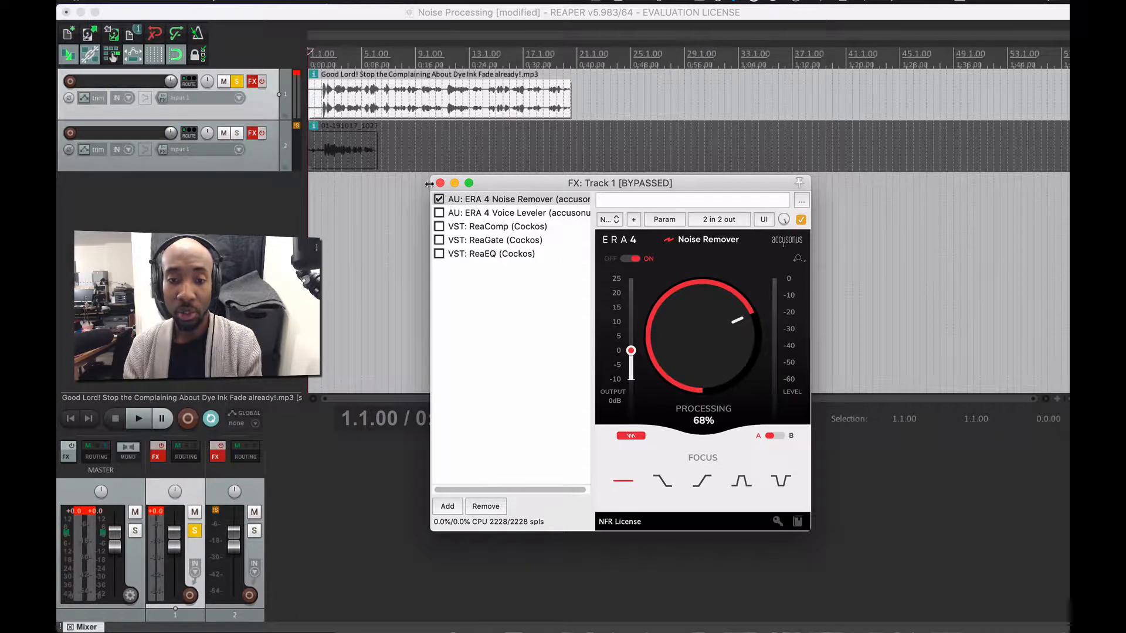
click(251, 83)
click(252, 82)
click(262, 81)
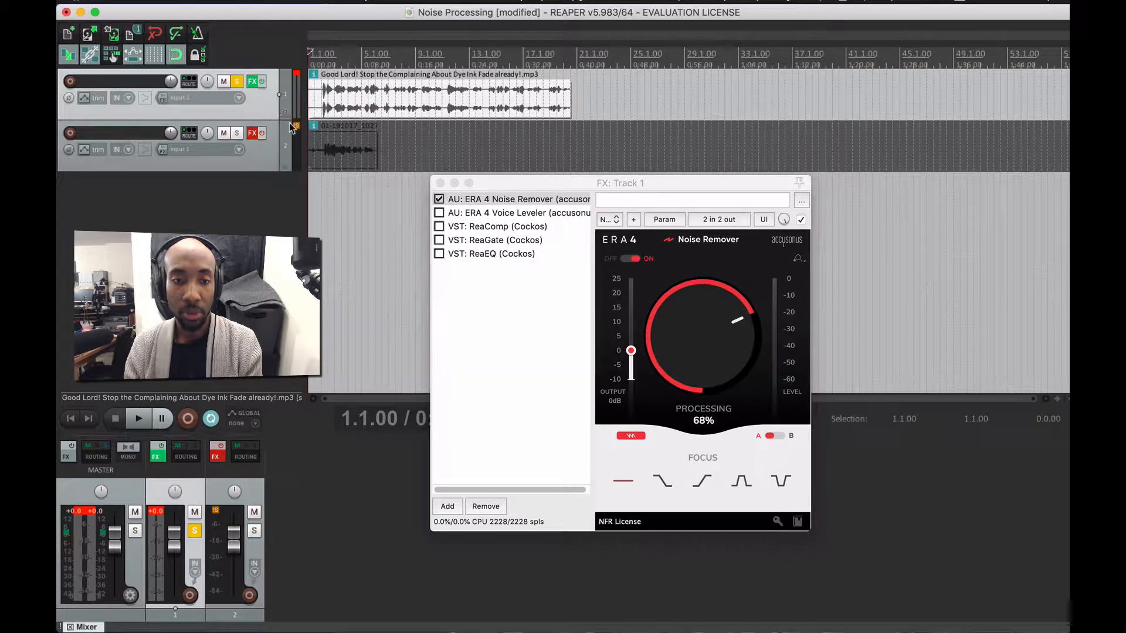
key(space)
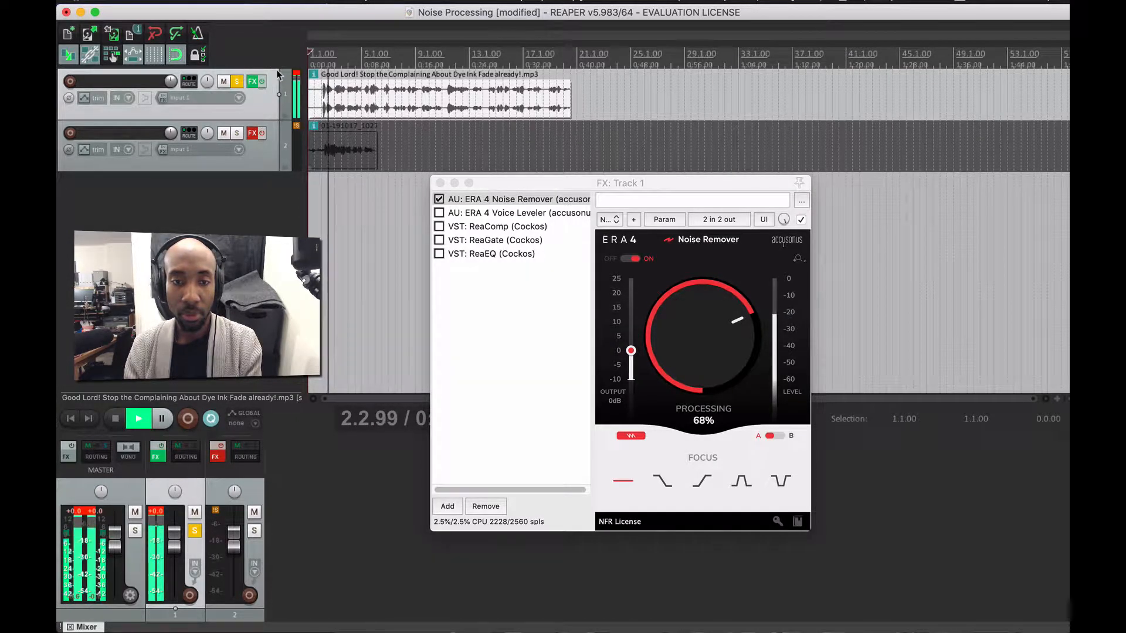
key(space)
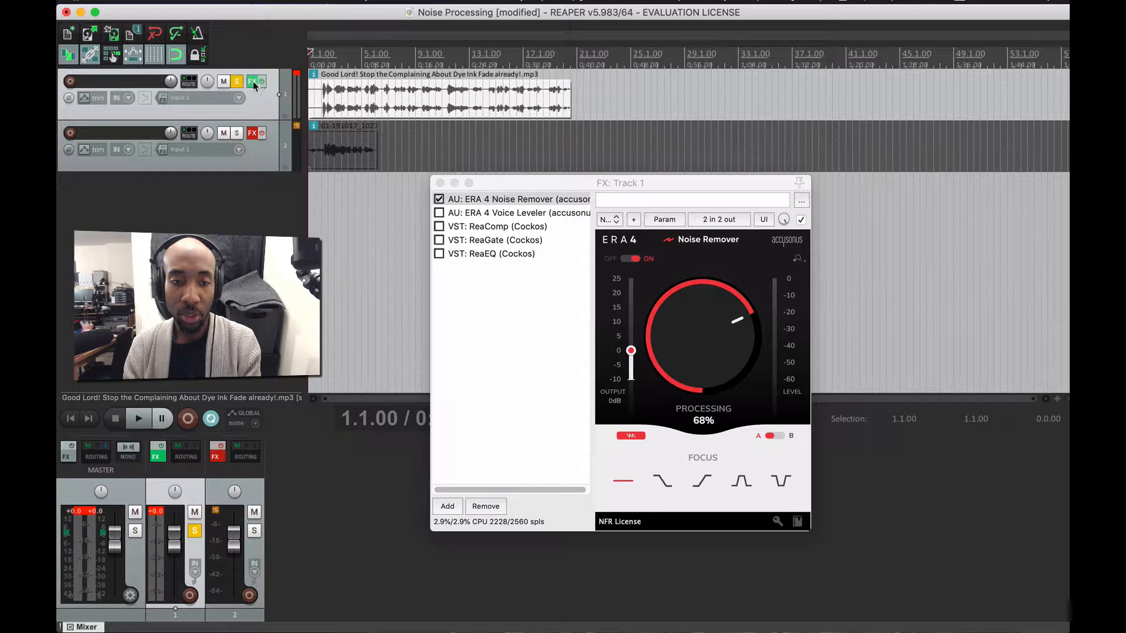
- Compare the voice with Noise Remover toggled off and on, then set processing to 0%
key(space)
click(638, 259)
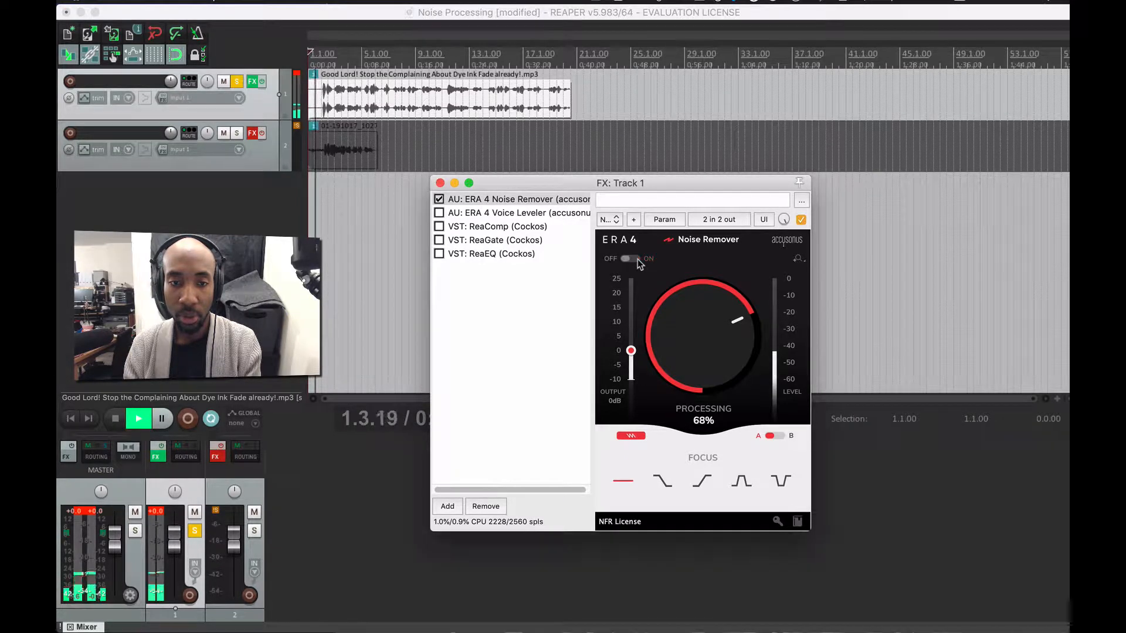
click(625, 258)
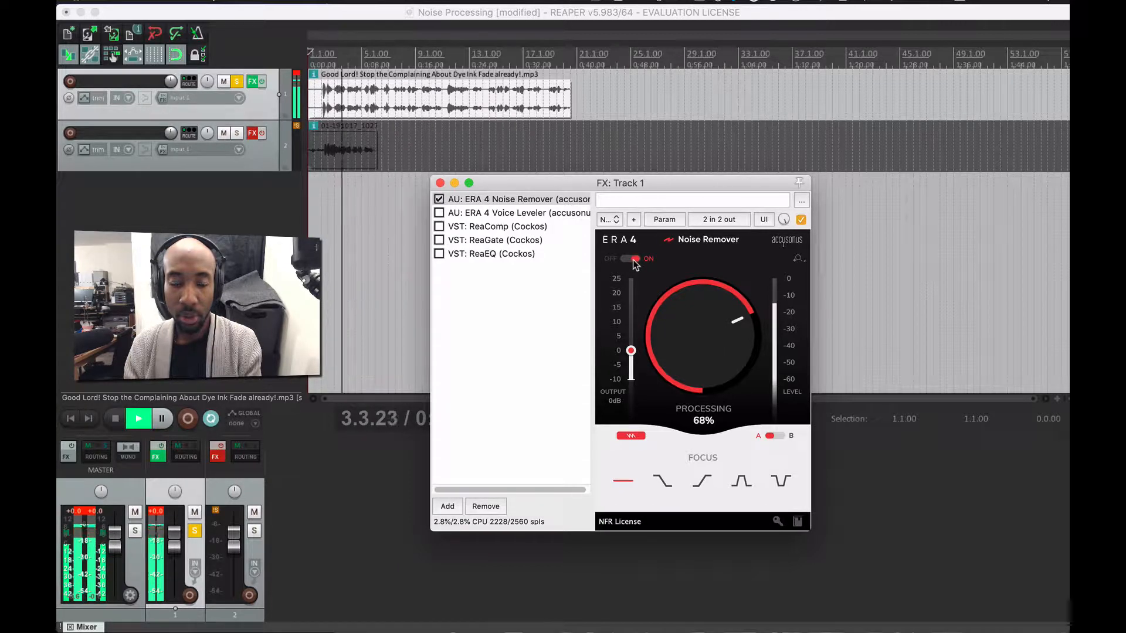
click(633, 260)
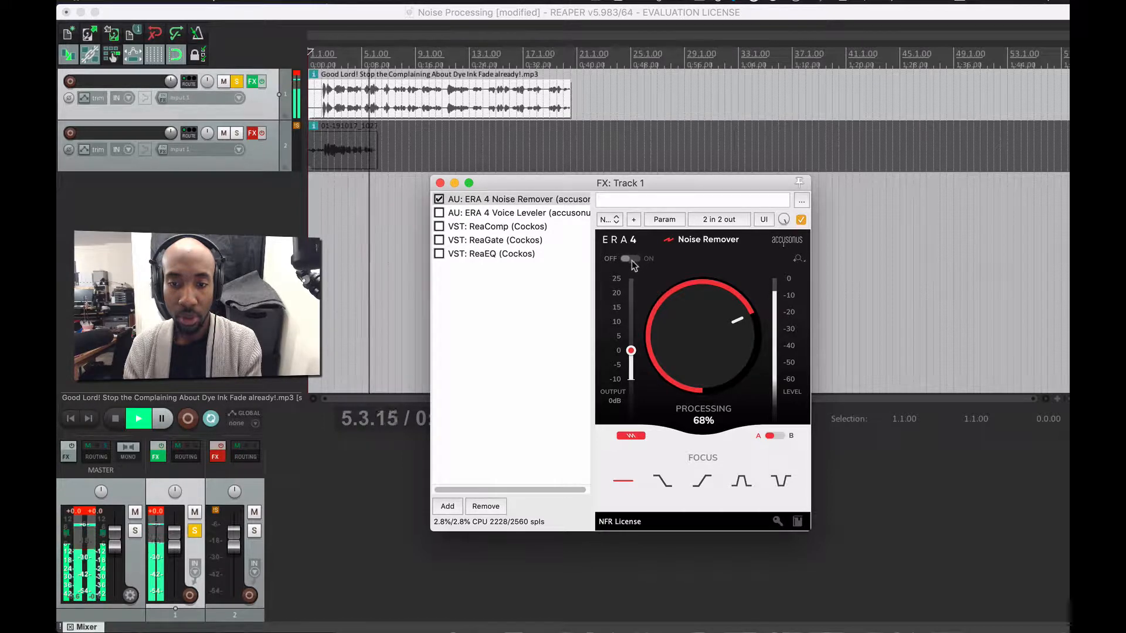
click(630, 258)
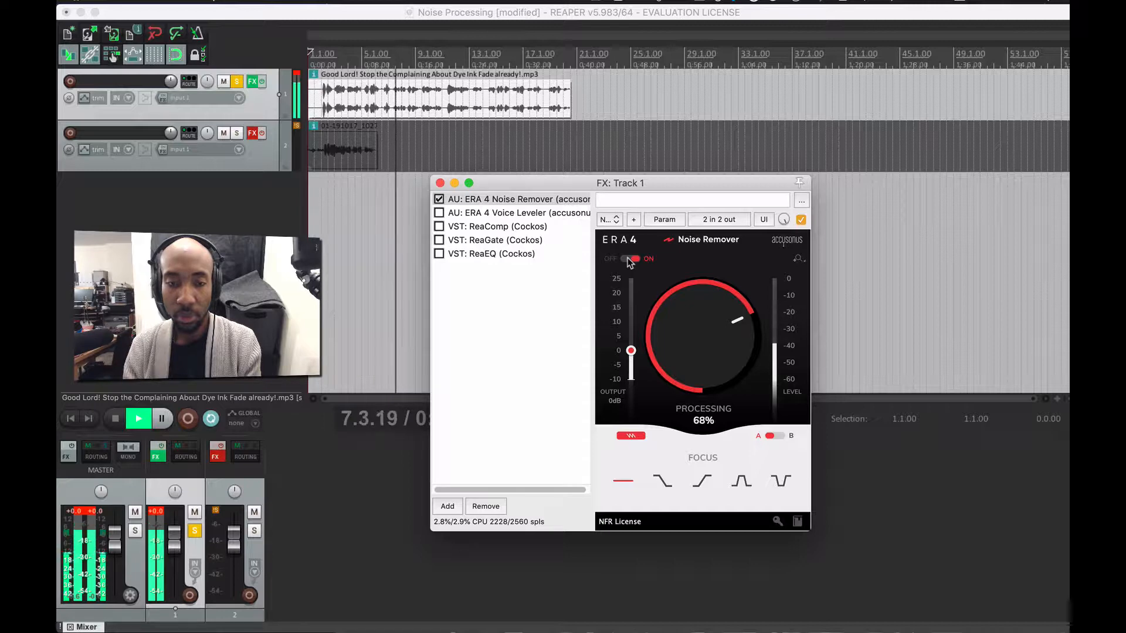
key(space)
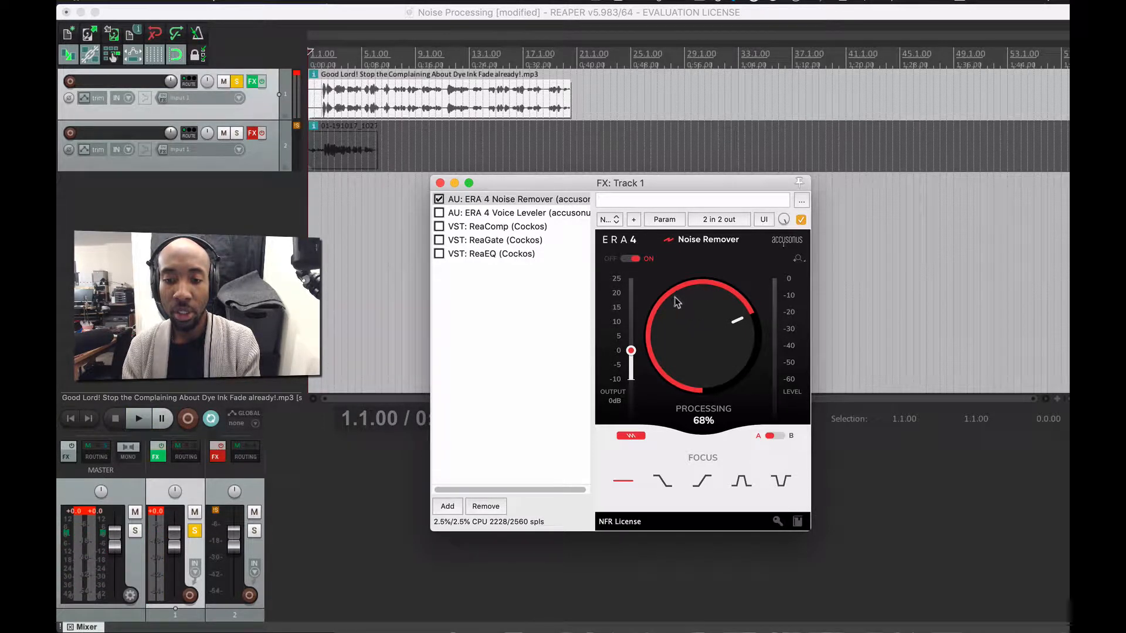
drag(674, 297, 657, 437)
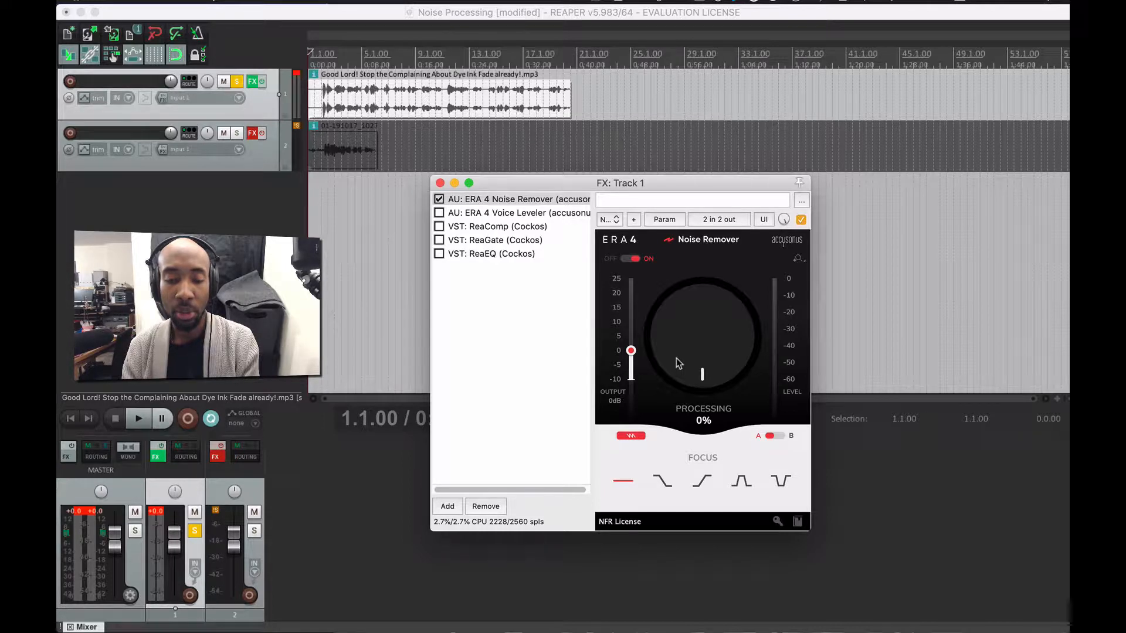
- Play the voice track while sweeping Noise Remover processing from 0% up to 100%
key(space)
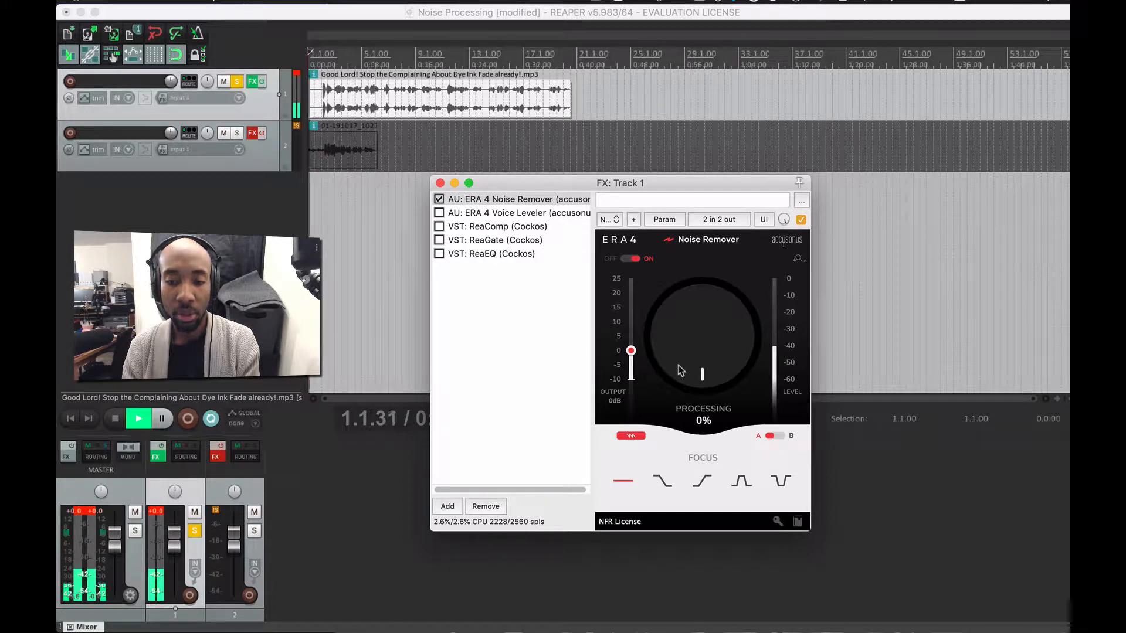
drag(679, 367, 677, 291)
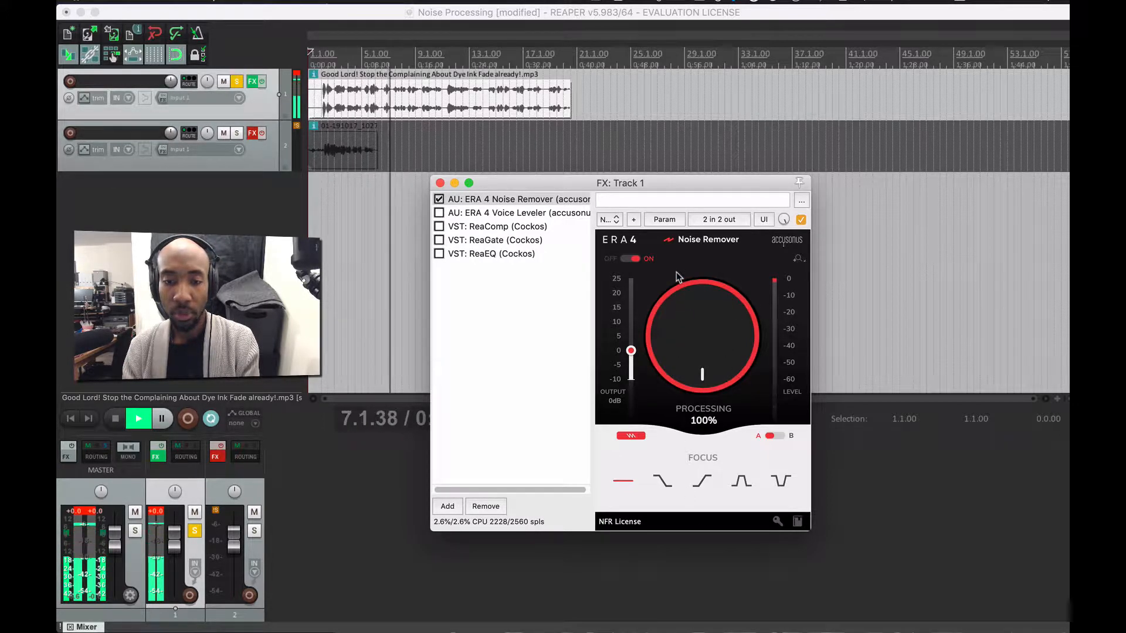
key(space)
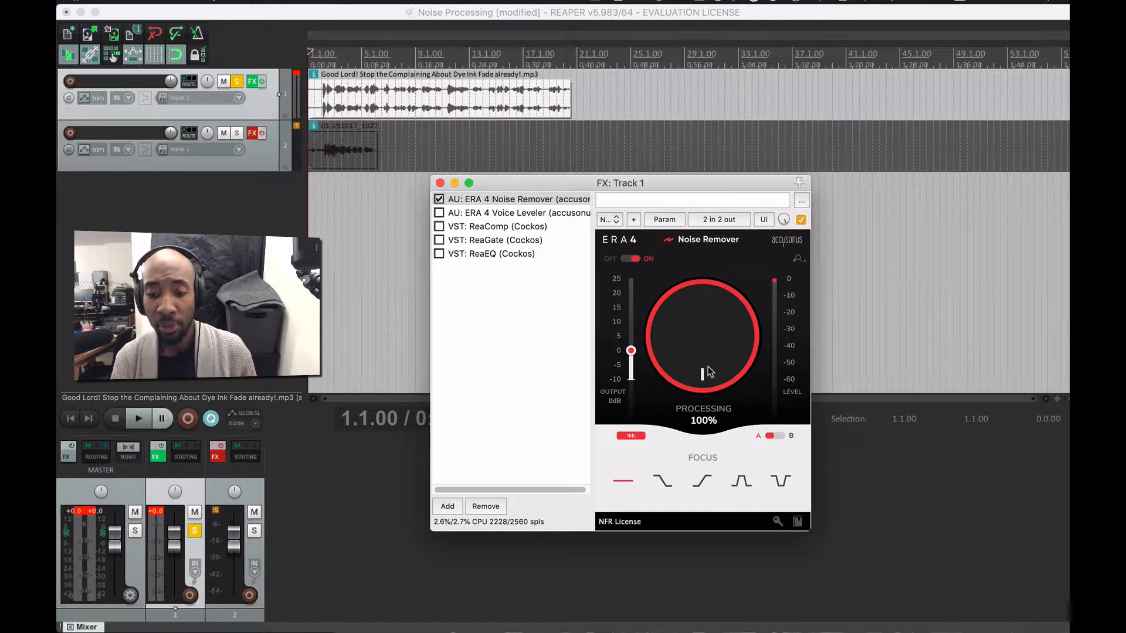
click(774, 437)
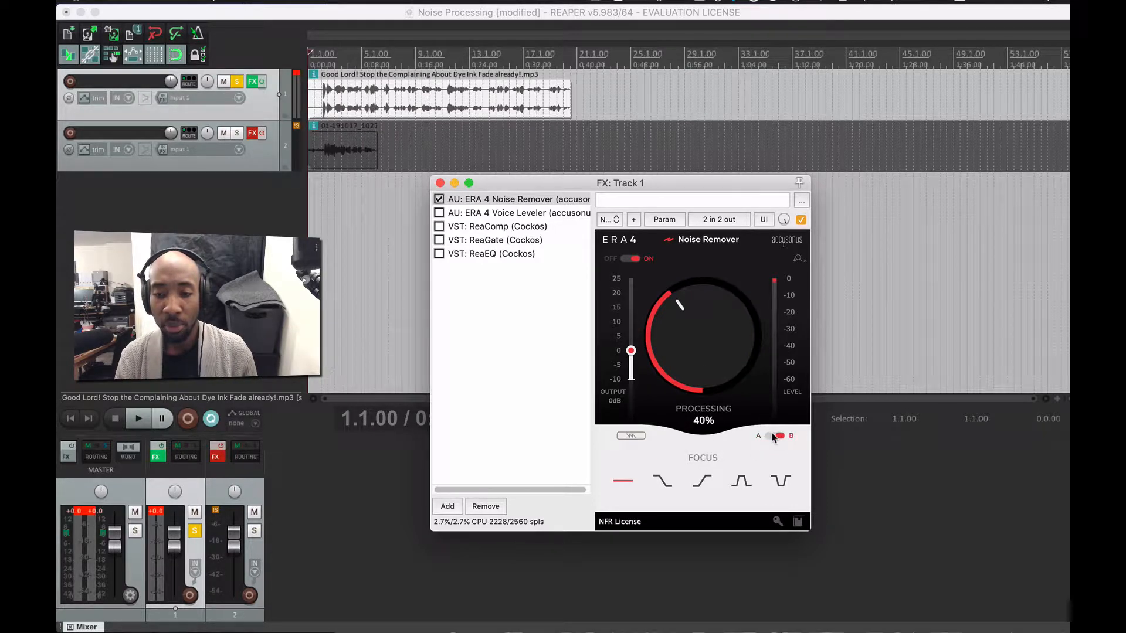
click(774, 437)
click(774, 437)
click(774, 436)
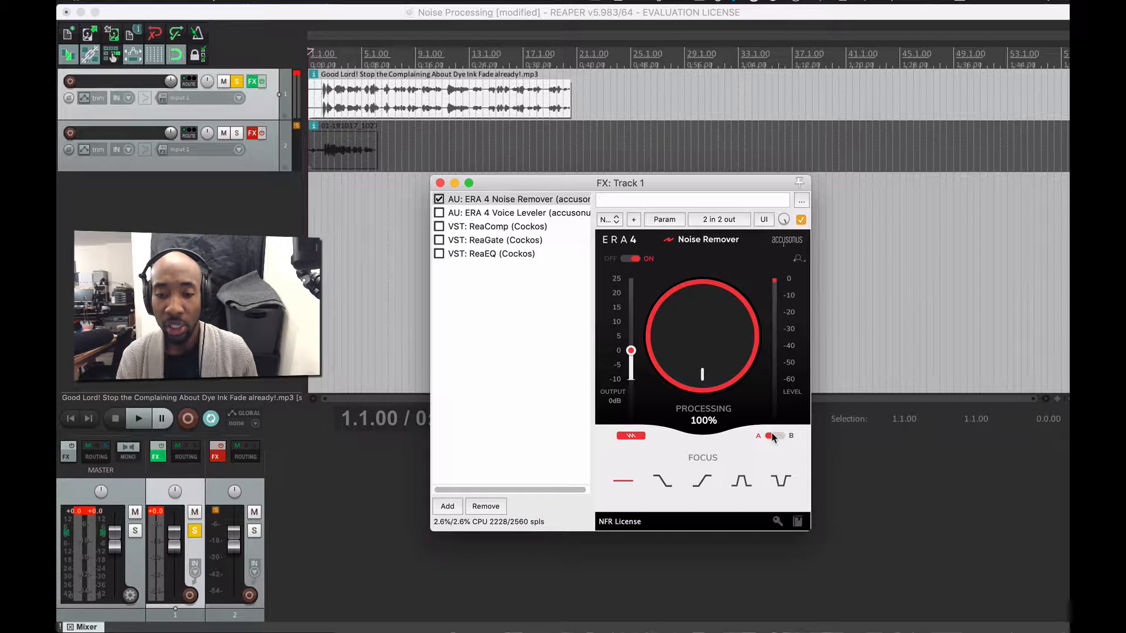
click(774, 436)
click(774, 436)
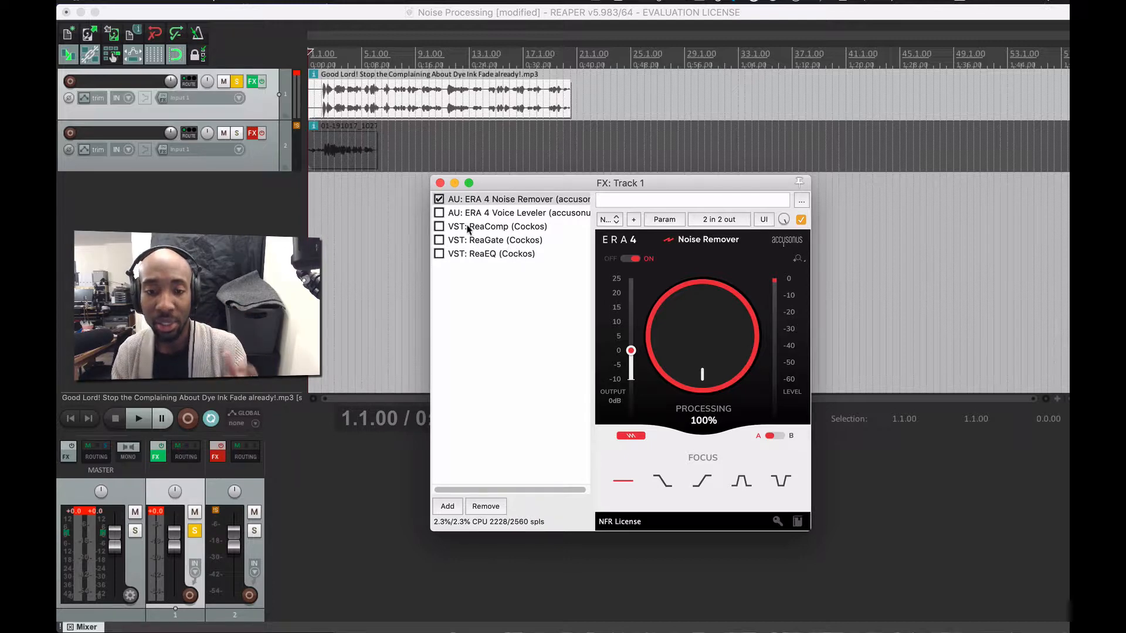
- Enable ERA 4 Voice Leveler after the Noise Remover, show its settings, and dismiss the tip
click(439, 213)
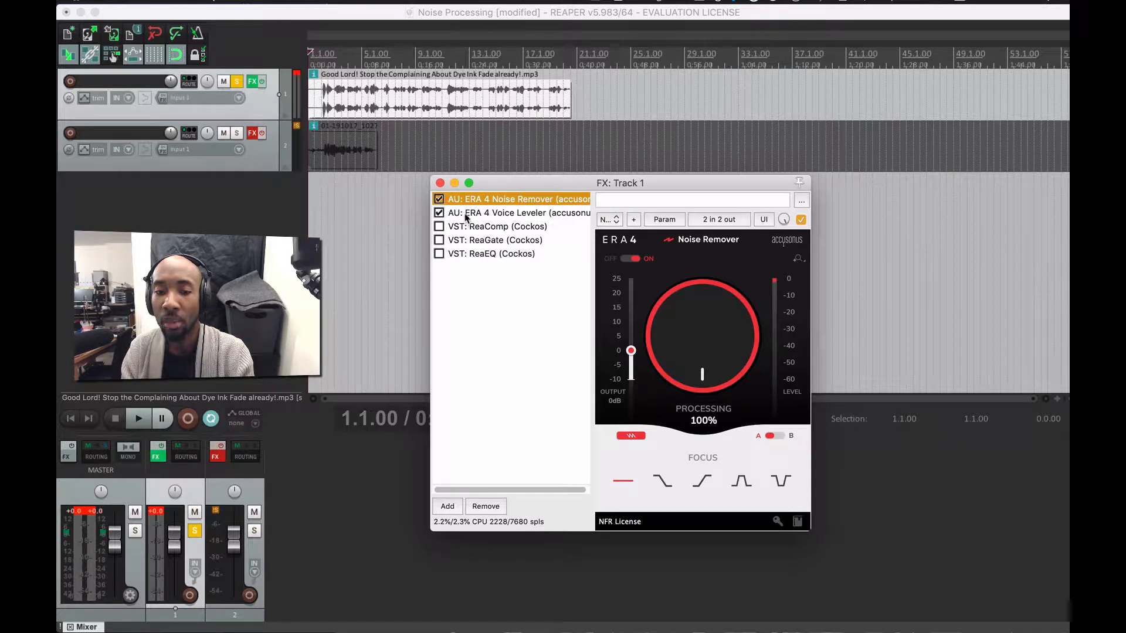
click(465, 217)
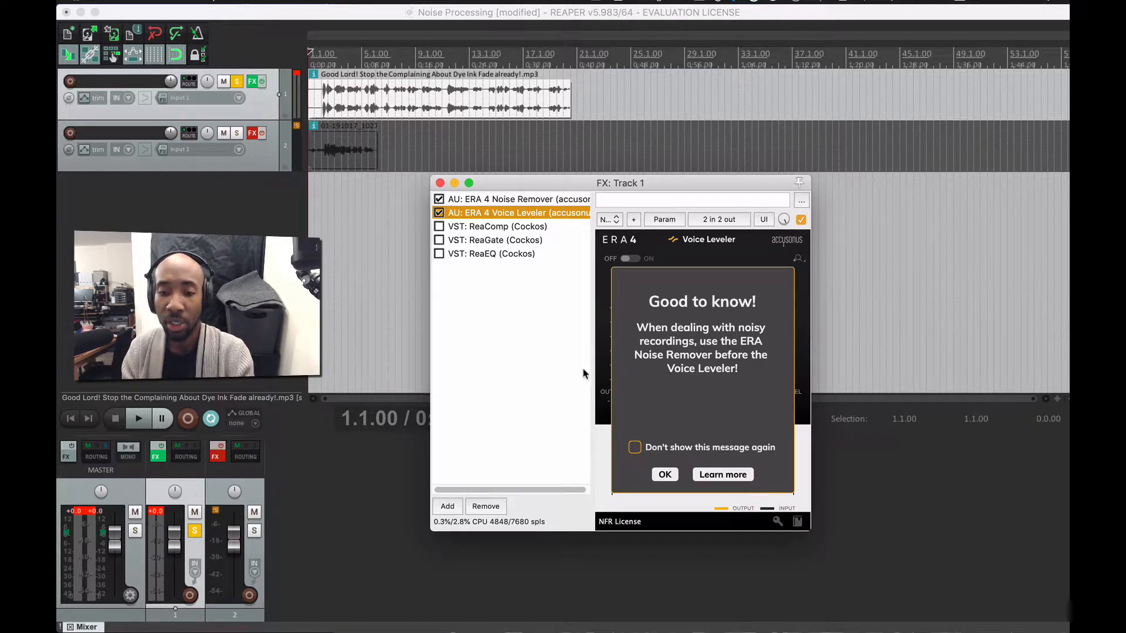
click(662, 474)
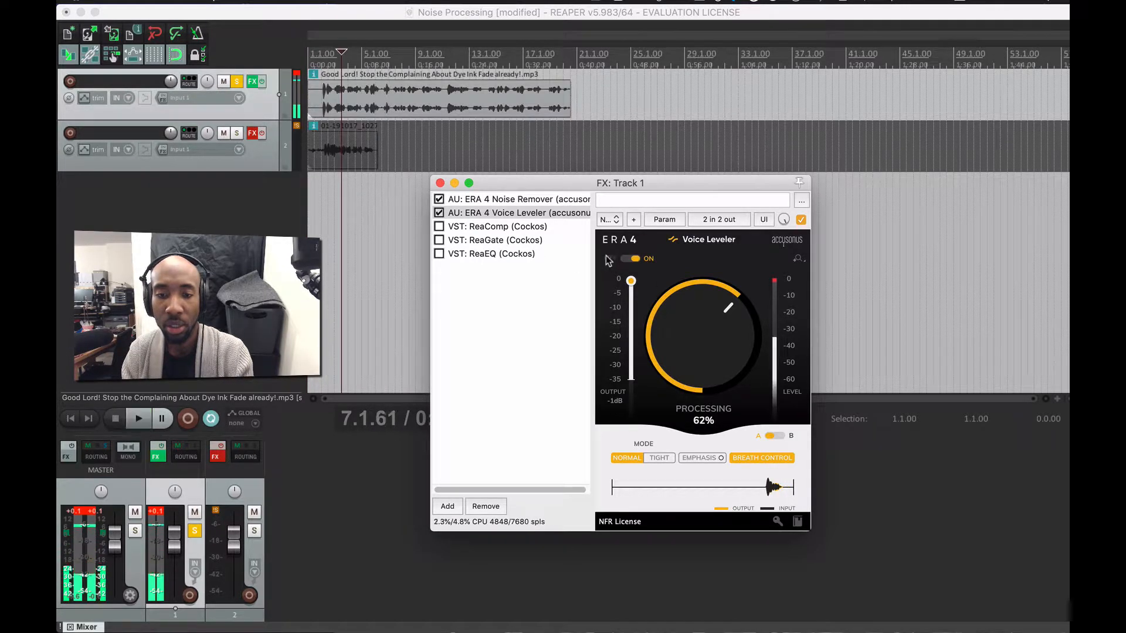
- Return to the project start and audition the leveled voice from the beginning
key(space)
click(309, 84)
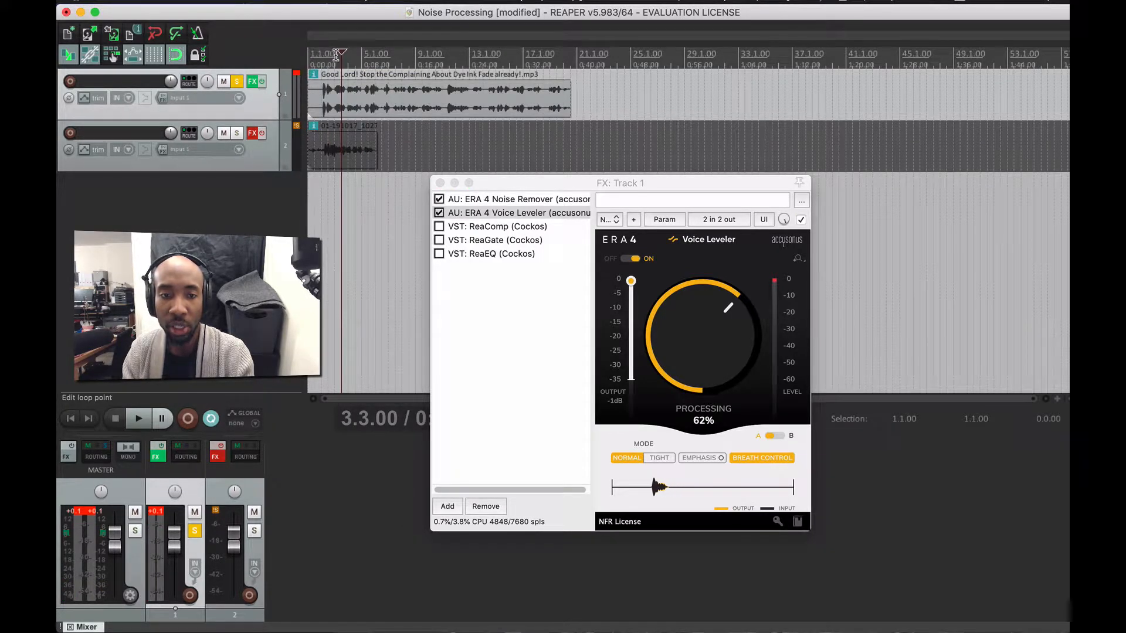
mouse_move(336, 55)
mouse_down()
mouse_move(261, 61)
mouse_move(303, 63)
mouse_up()
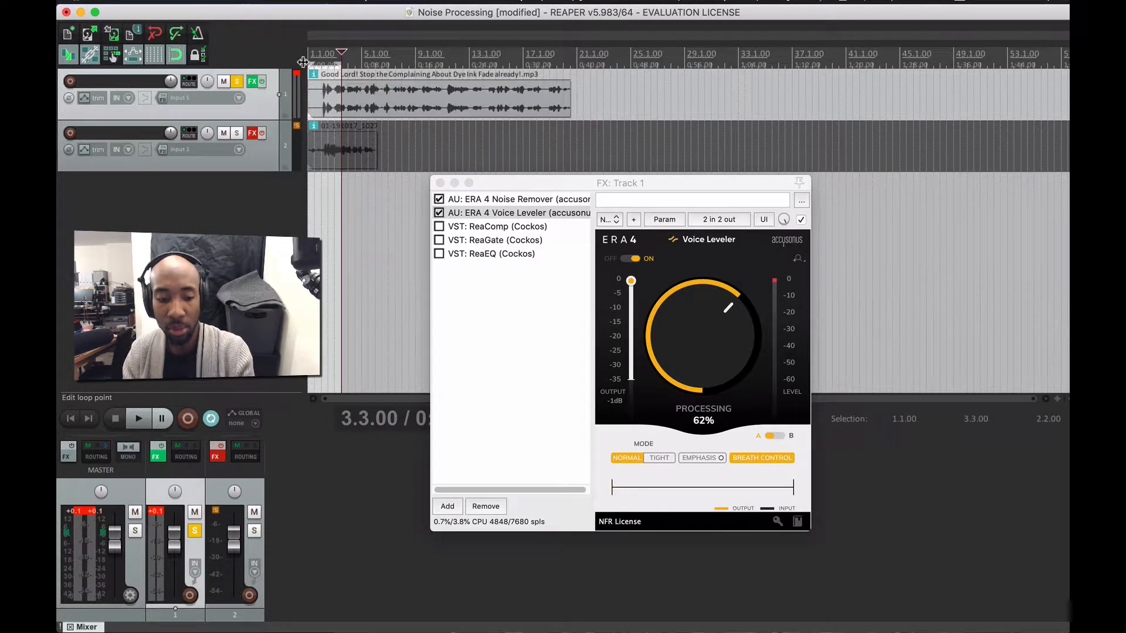
click(314, 64)
key(Home)
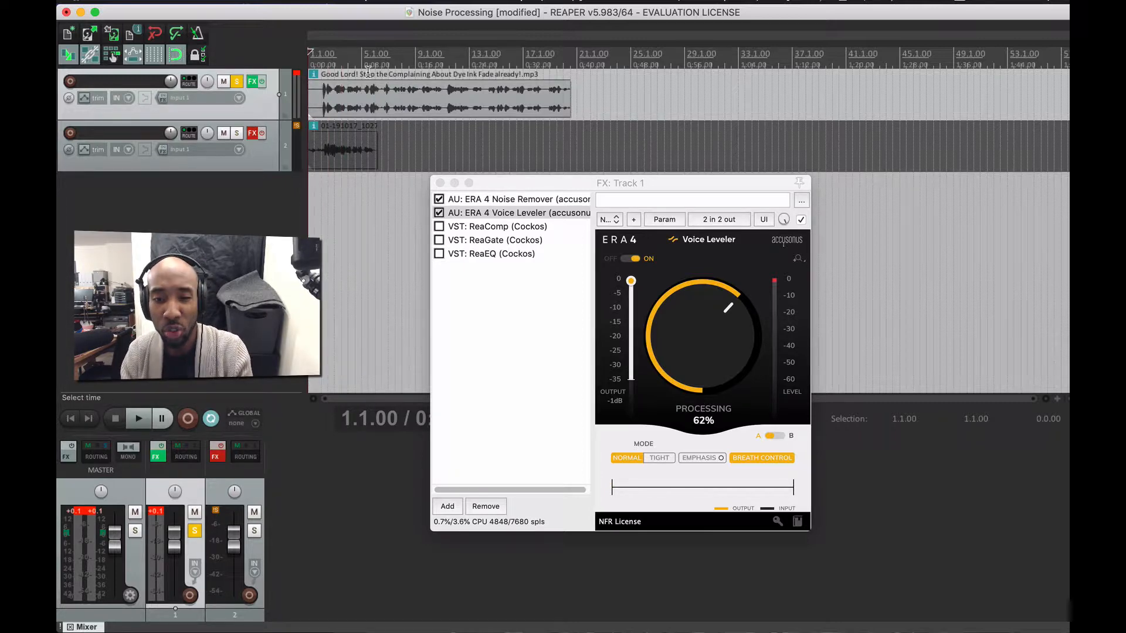
key(space)
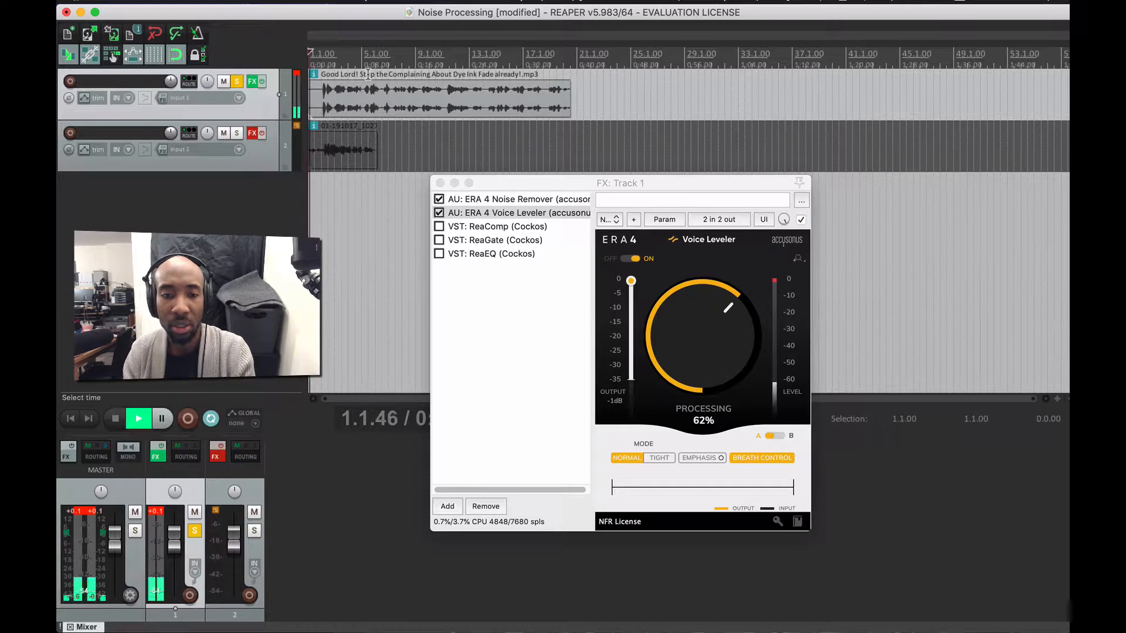
key(space)
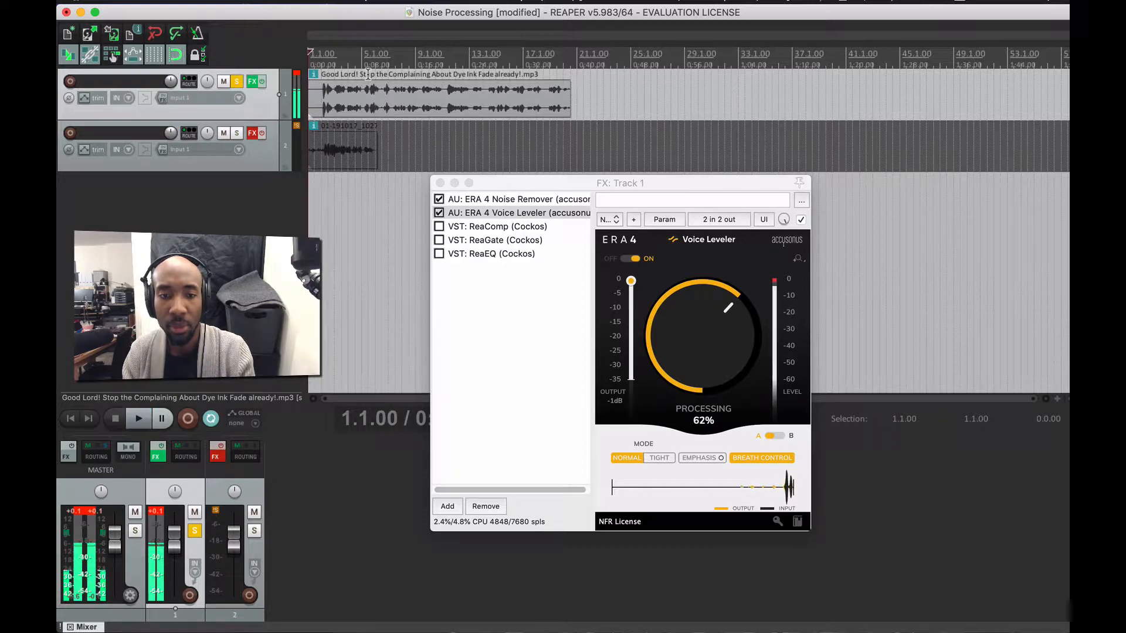
key(space)
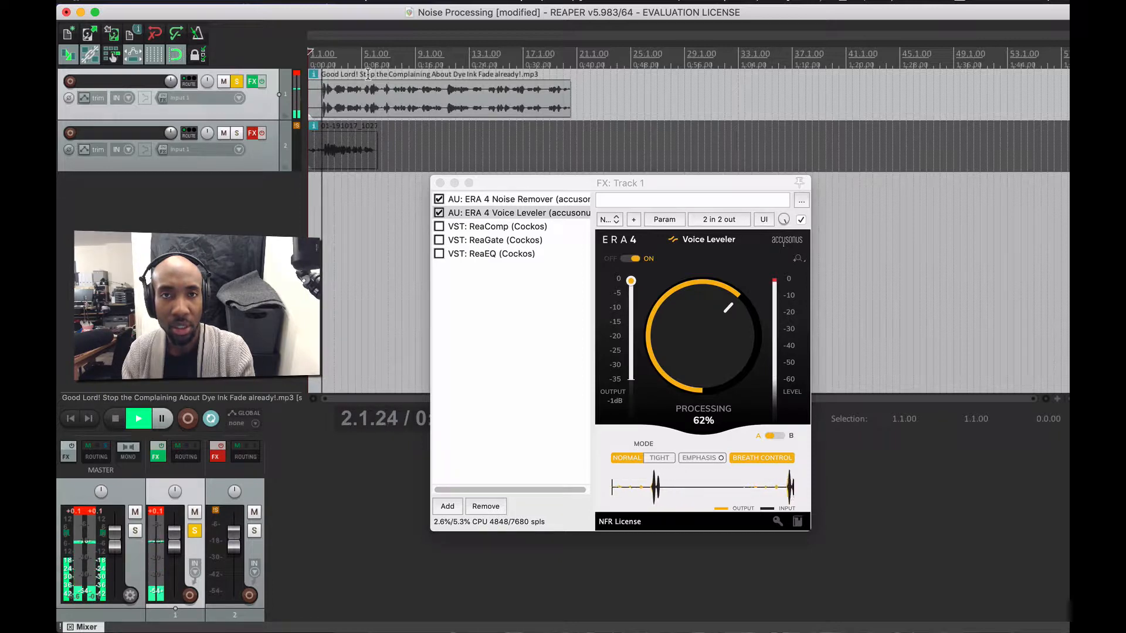
key(space)
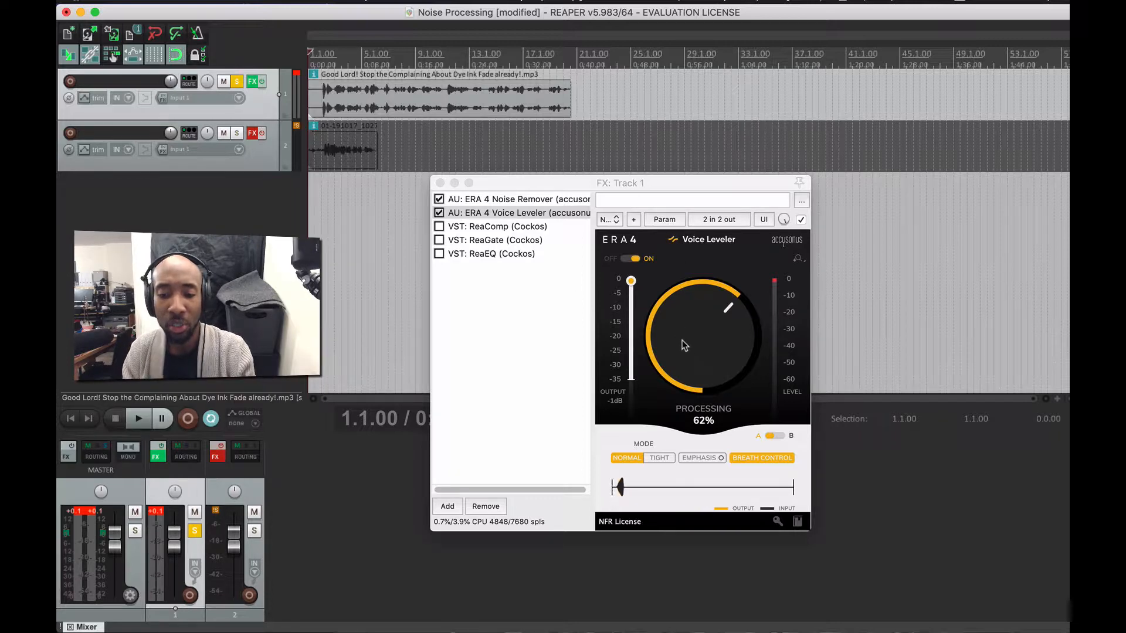
- Play from about 2.3.00 while raising Voice Leveler processing to 77%
click(328, 71)
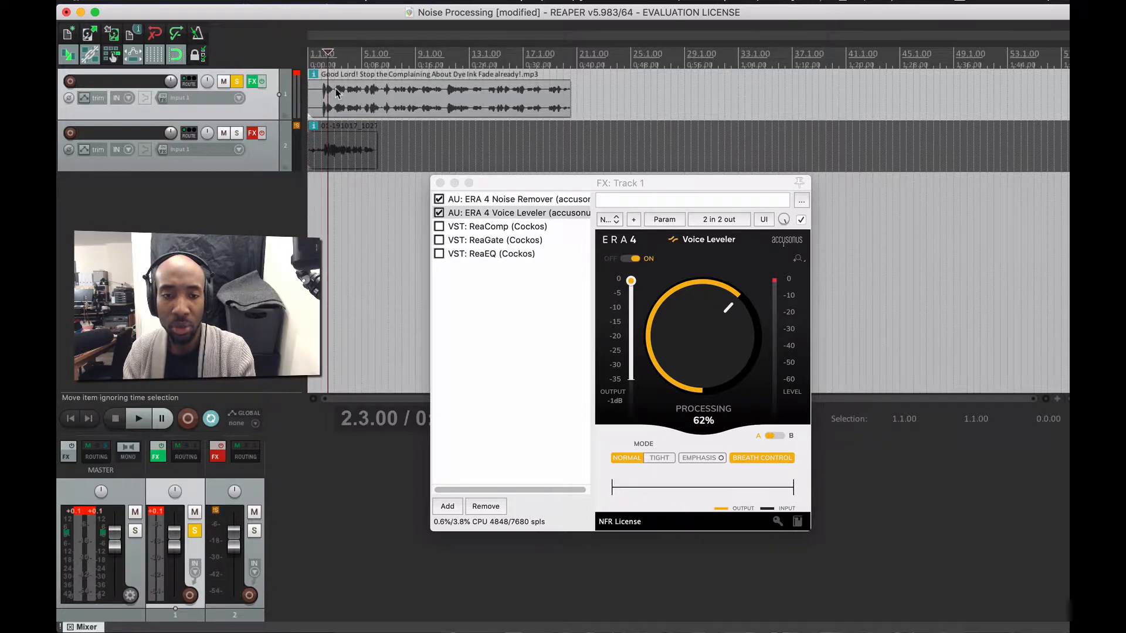
key(space)
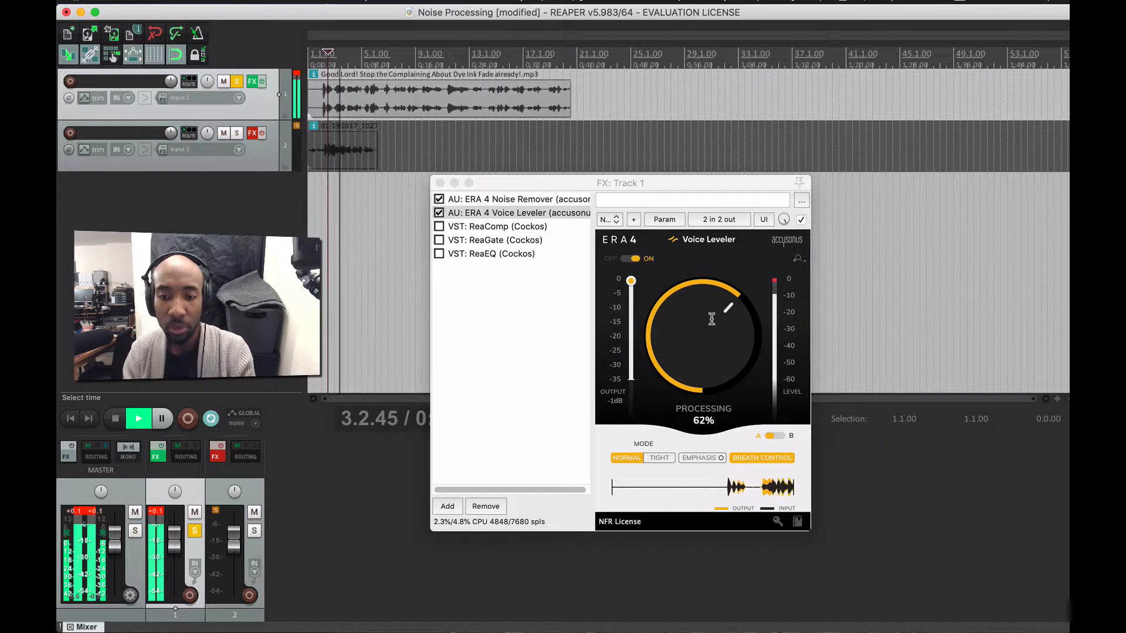
drag(706, 316, 723, 286)
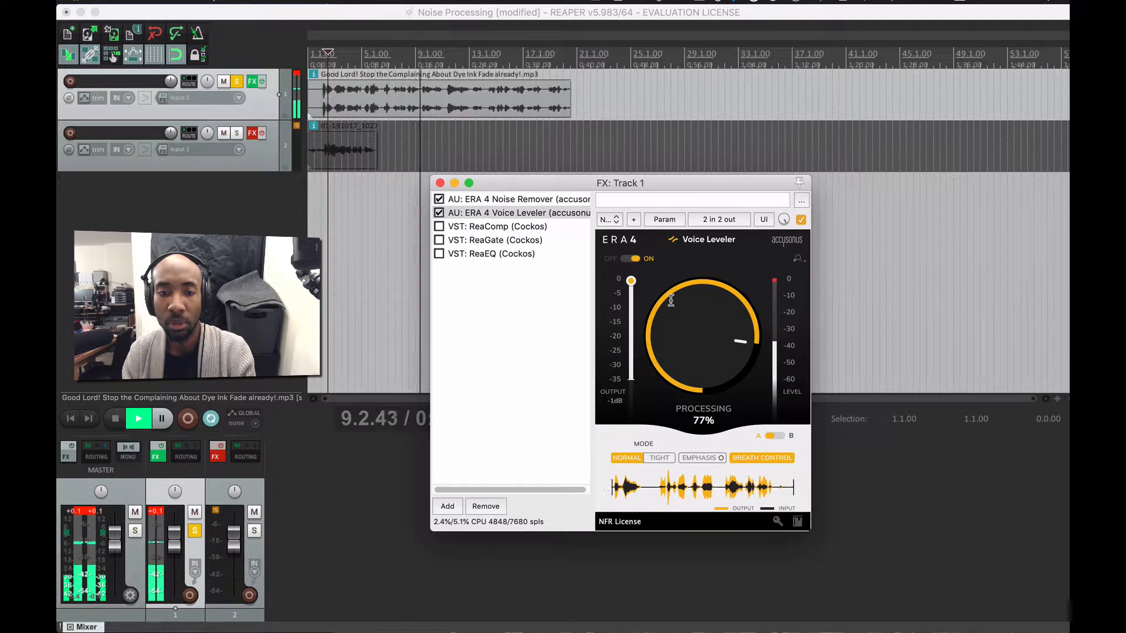
key(space)
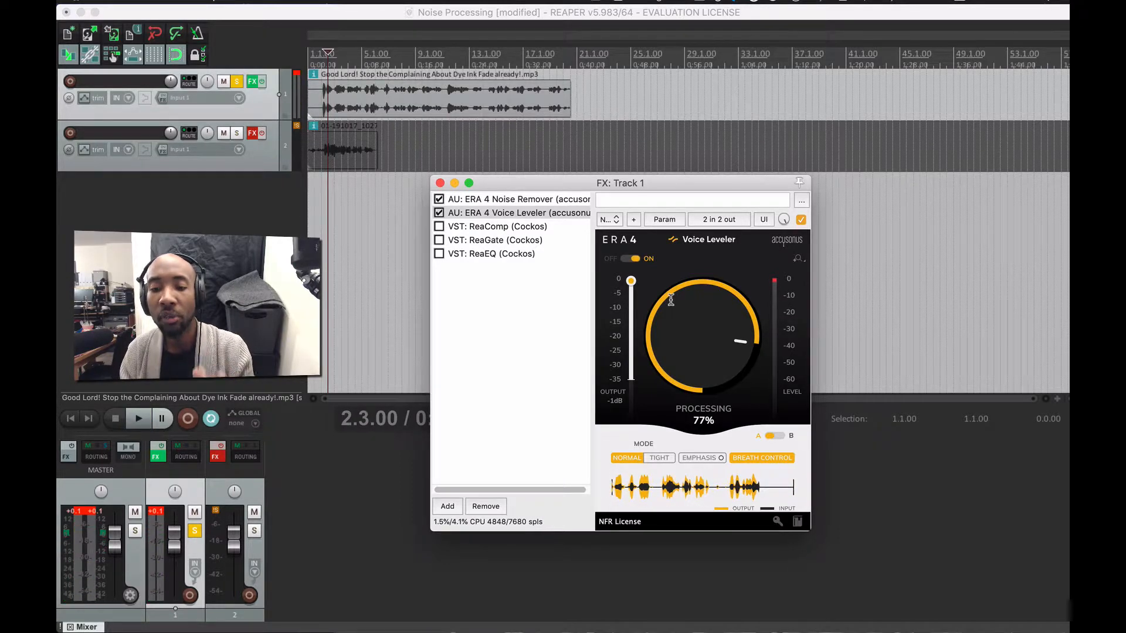
- Audition short bursts near 1.4 and from the project start at 77% processing
key(space)
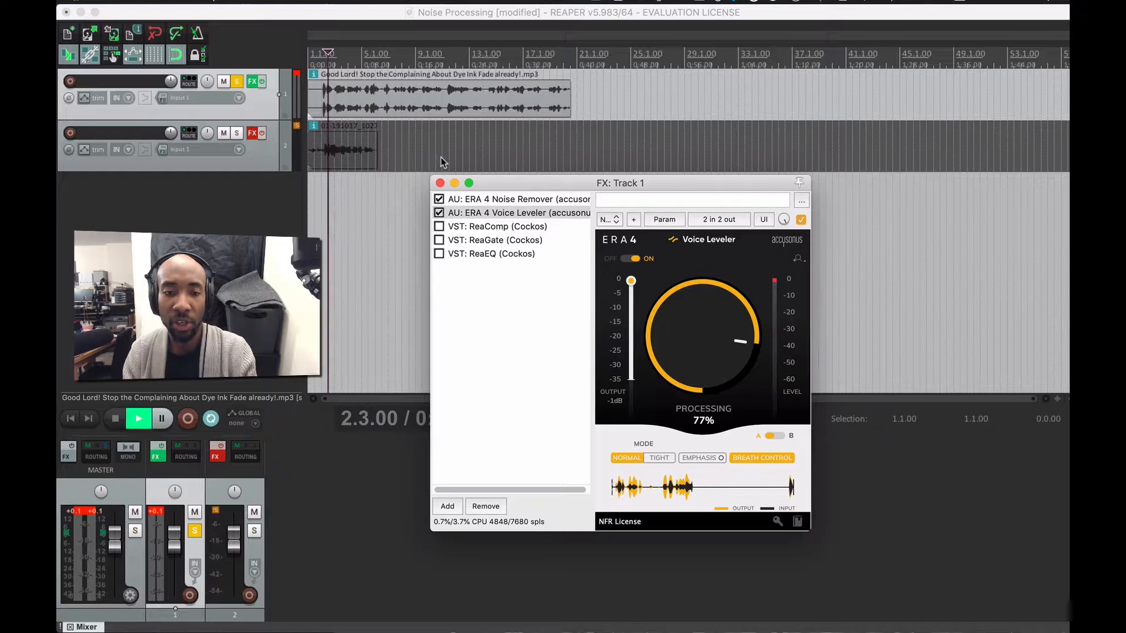
key(space)
key(space)
key(space)
drag(328, 52, 318, 53)
key(space)
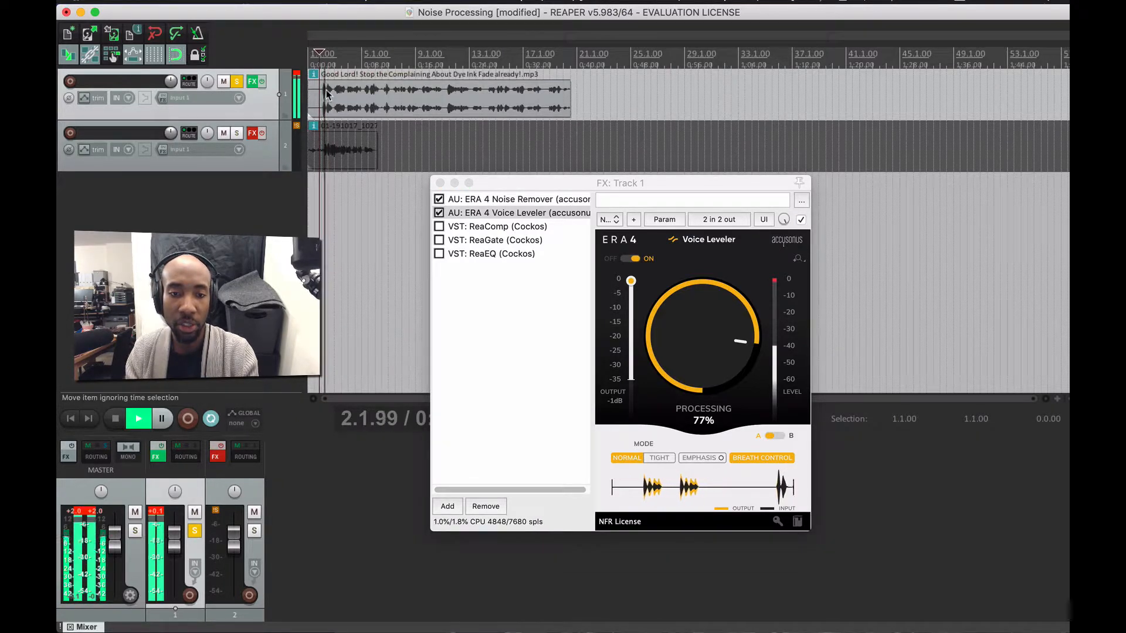
key(space)
key(w)
key(space)
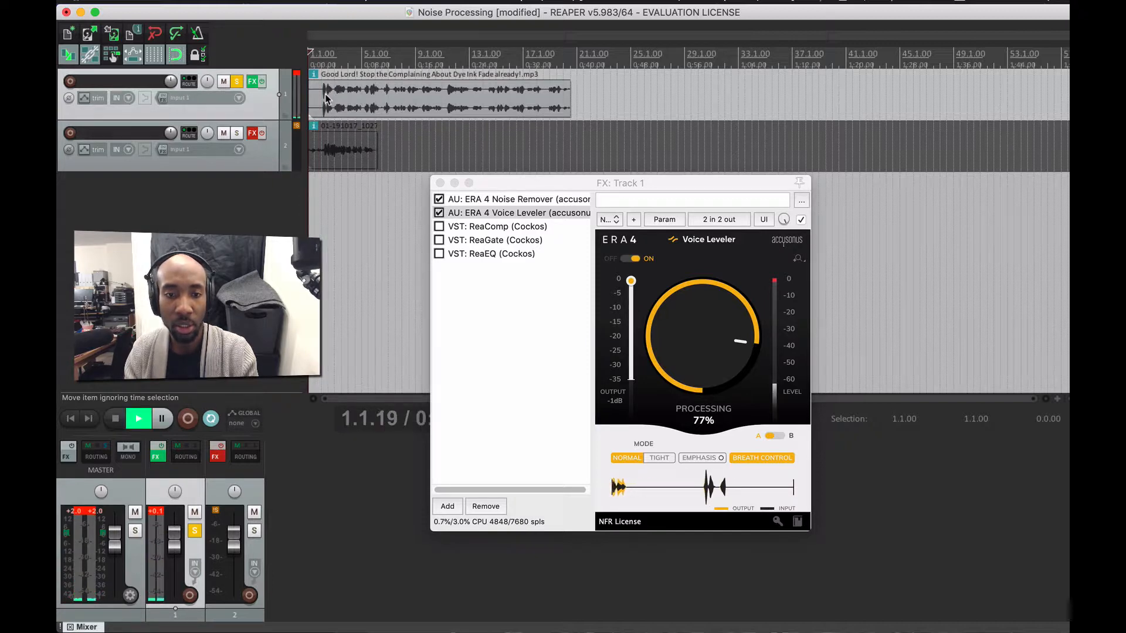
key(space)
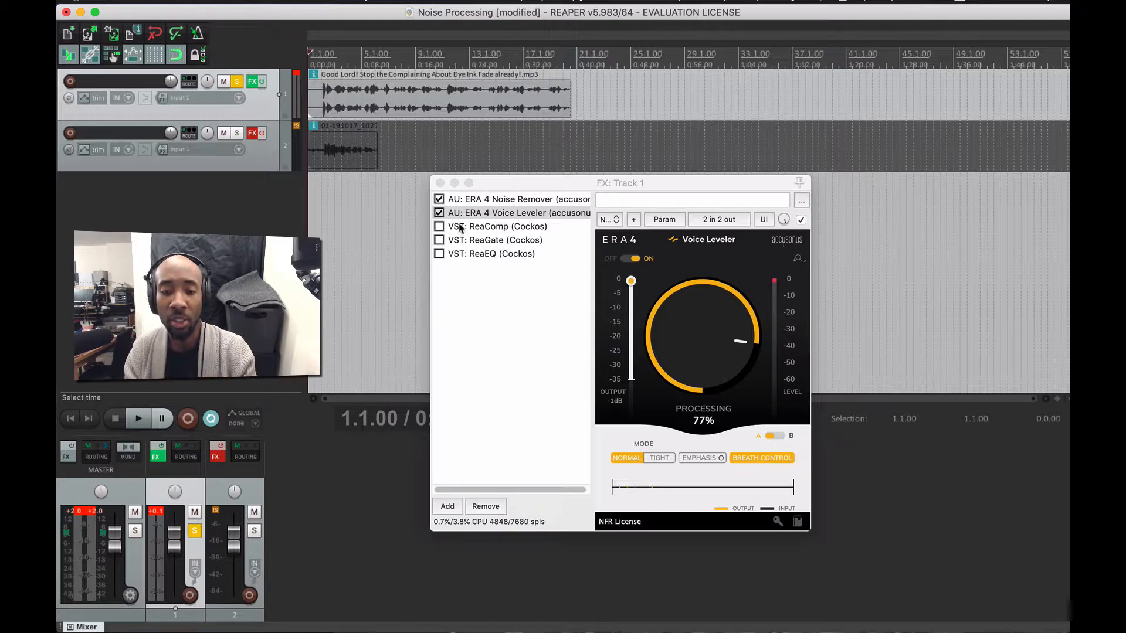
- Bypass ERA 4 Voice Leveler and enable ReaComp on track 1
click(439, 213)
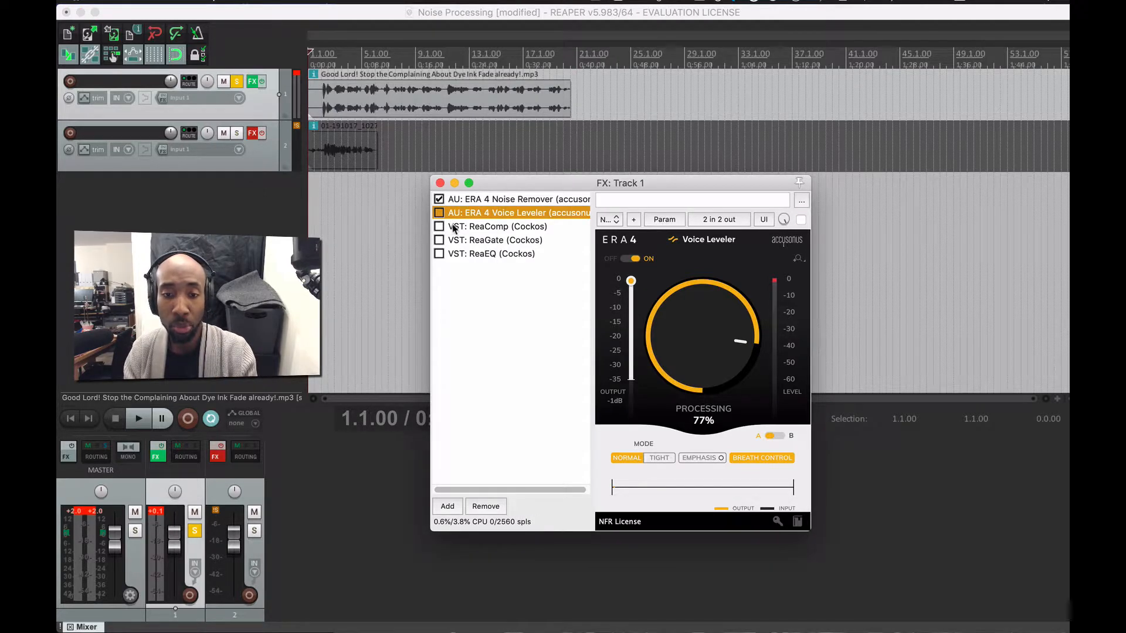
click(453, 228)
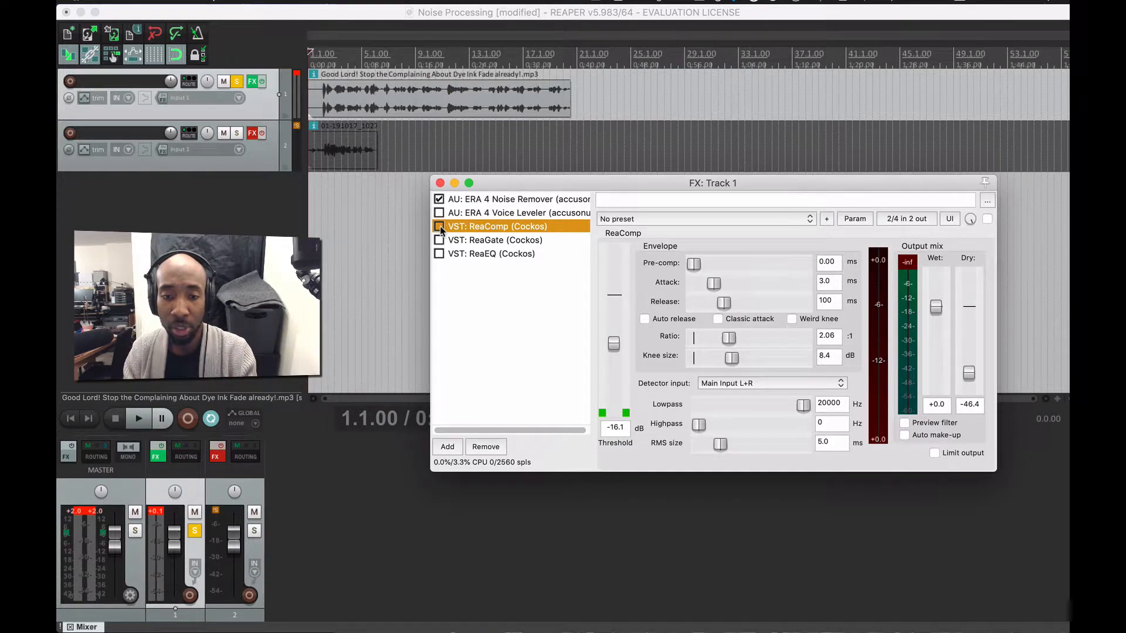
click(439, 226)
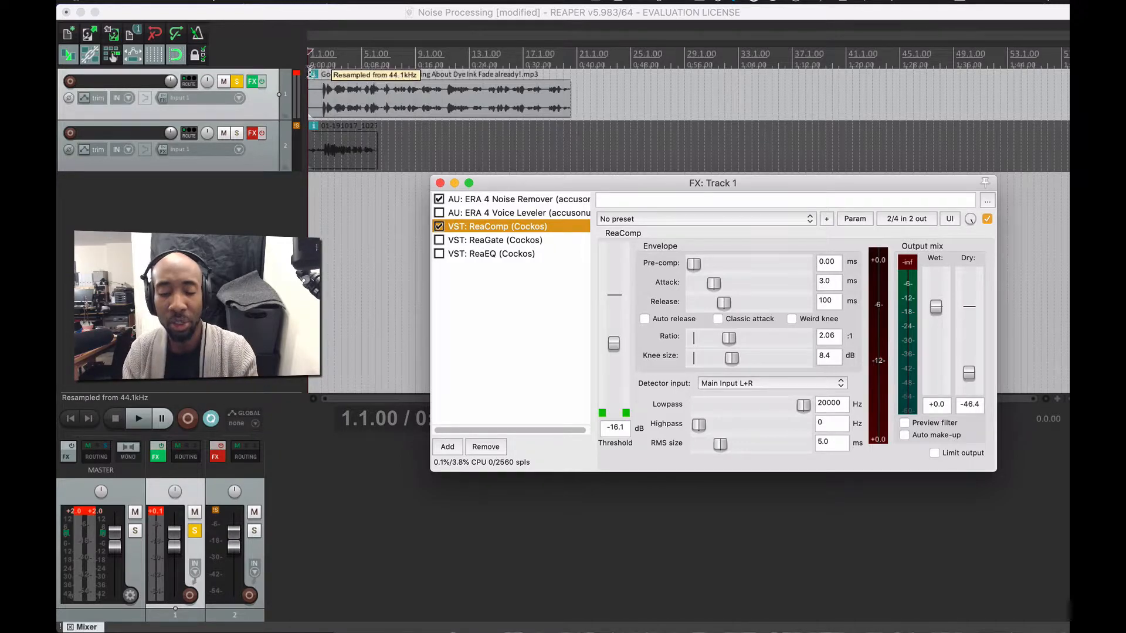
- Play the voice through ReaComp with Auto make-up gain turned on
key(space)
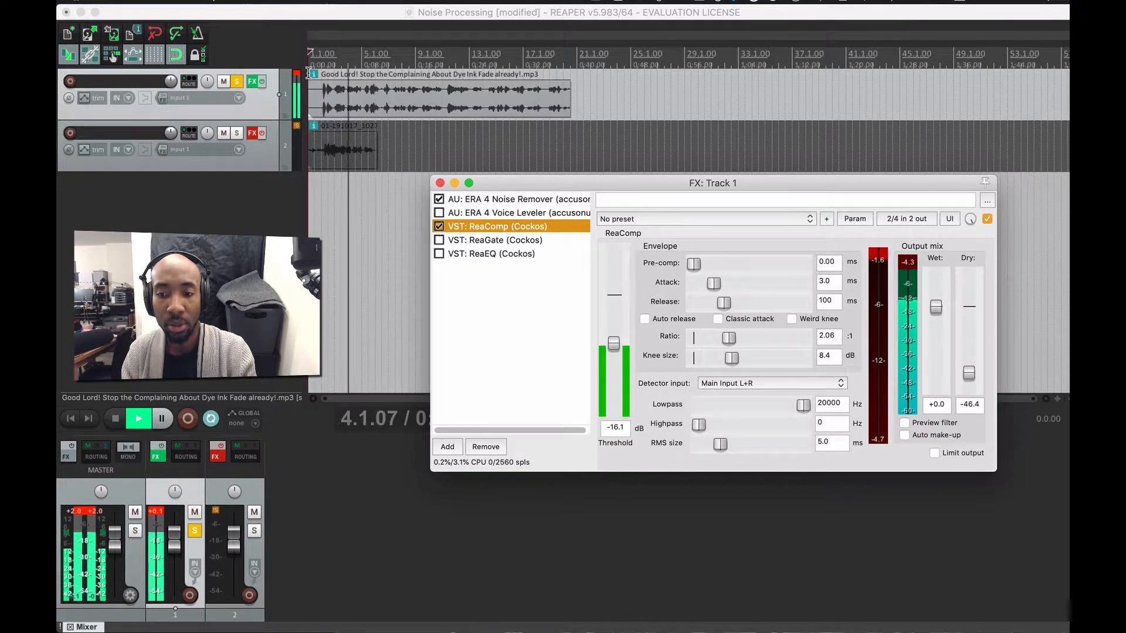
click(913, 434)
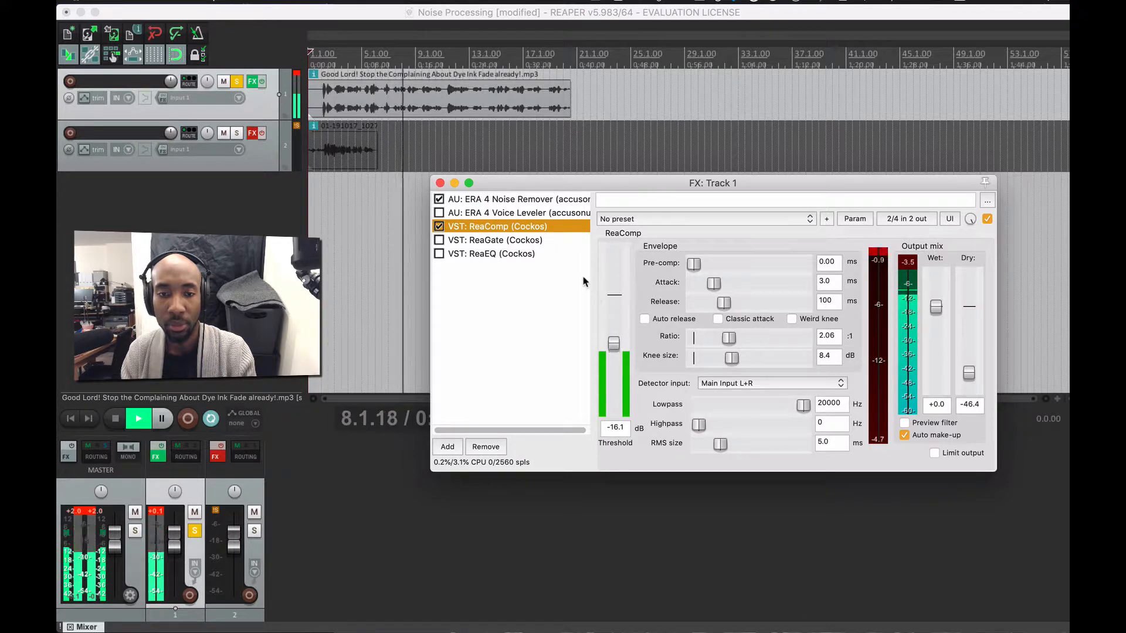
key(space)
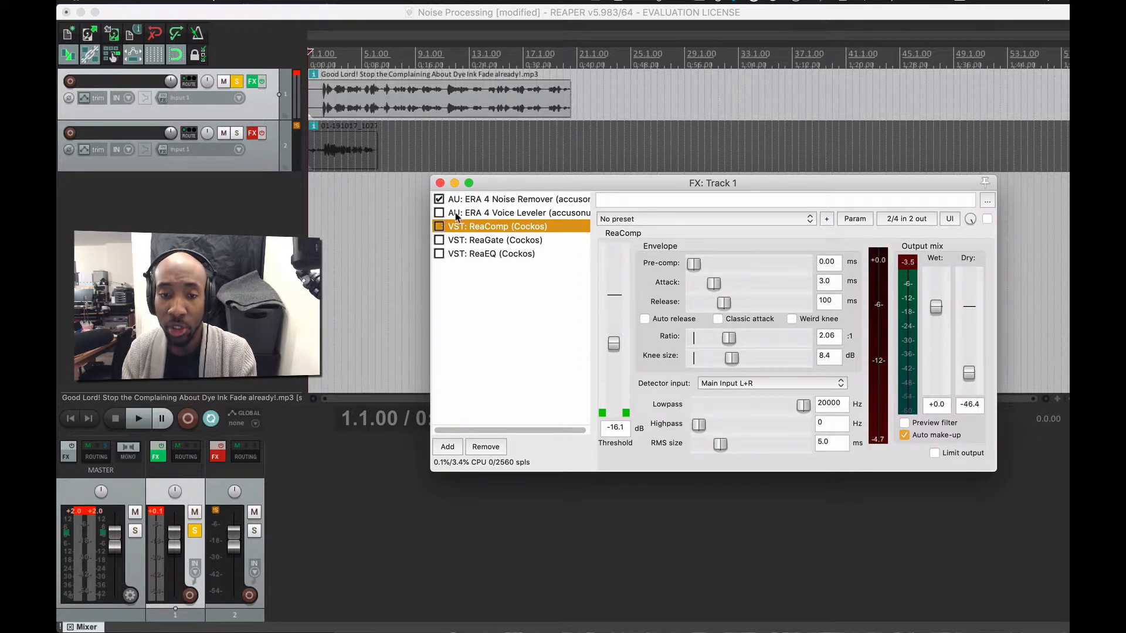
- Reselect ERA 4 Voice Leveler, dismiss its tip, and re-enable it at 77% processing
click(456, 214)
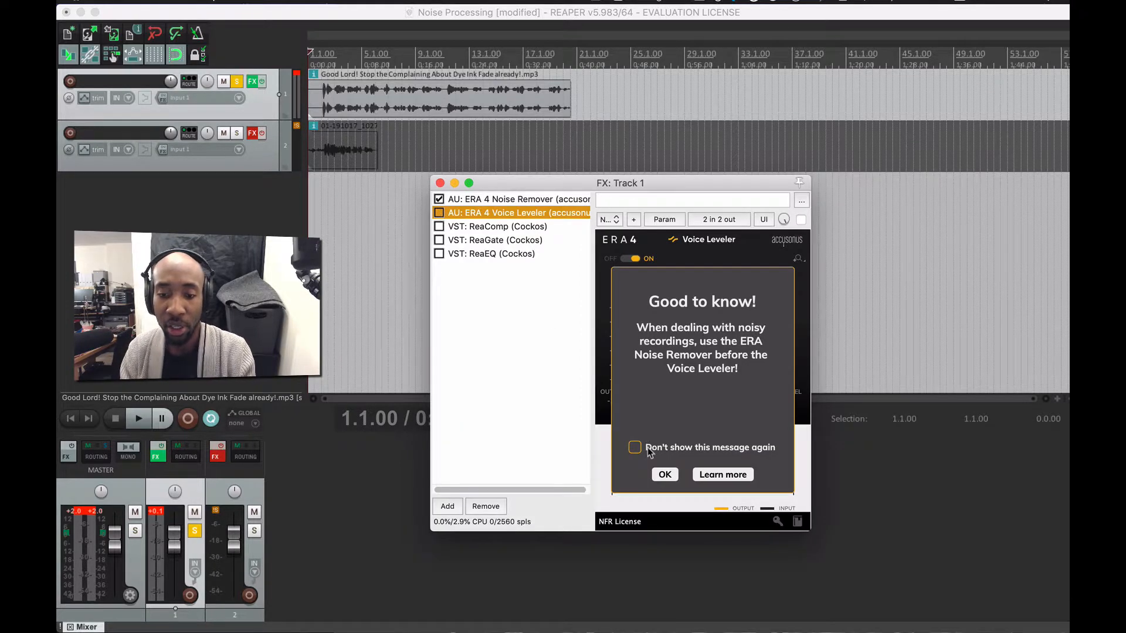
click(664, 475)
click(438, 213)
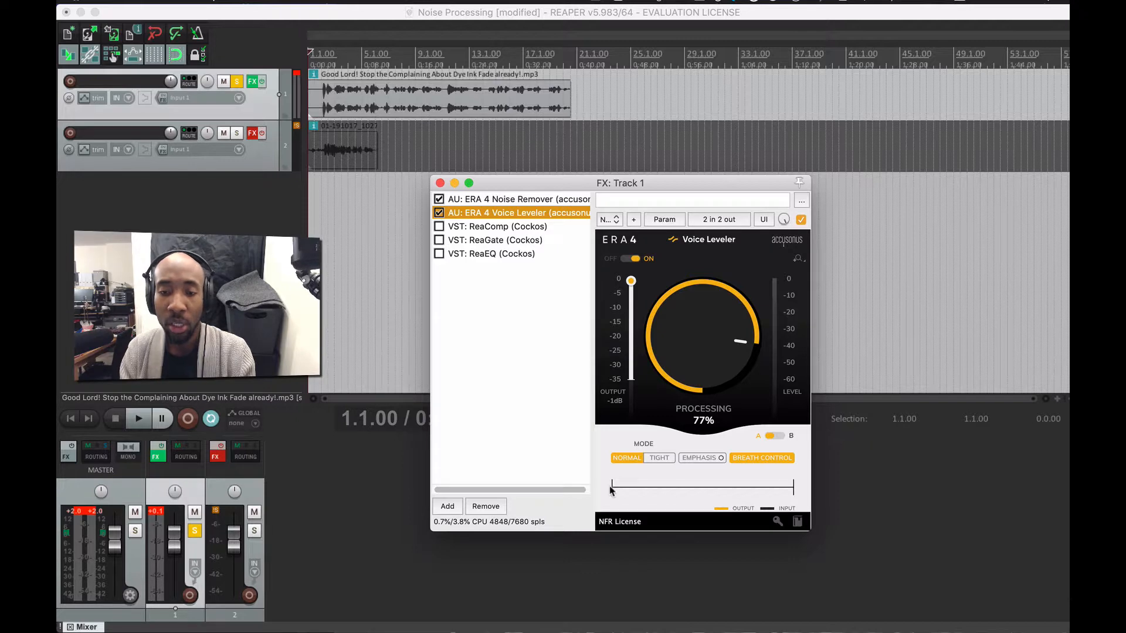
mouse_move(683, 630)
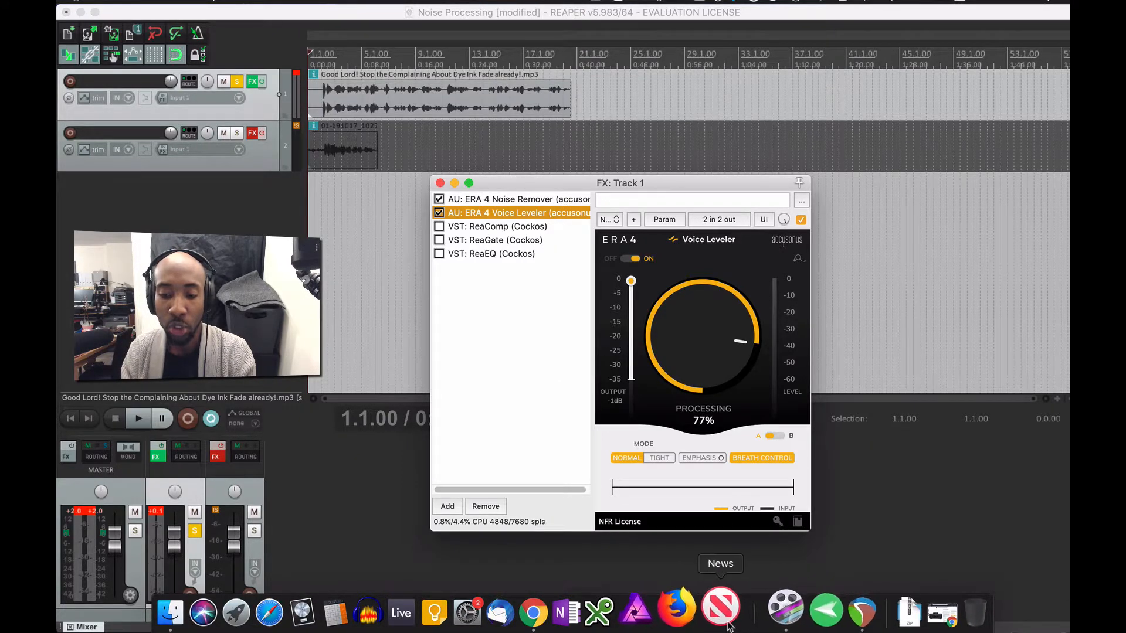
- Bring Chrome forward via Mission Control and open the ERA4 BUNDLE LEARN MORE page
key(ctrl+Up)
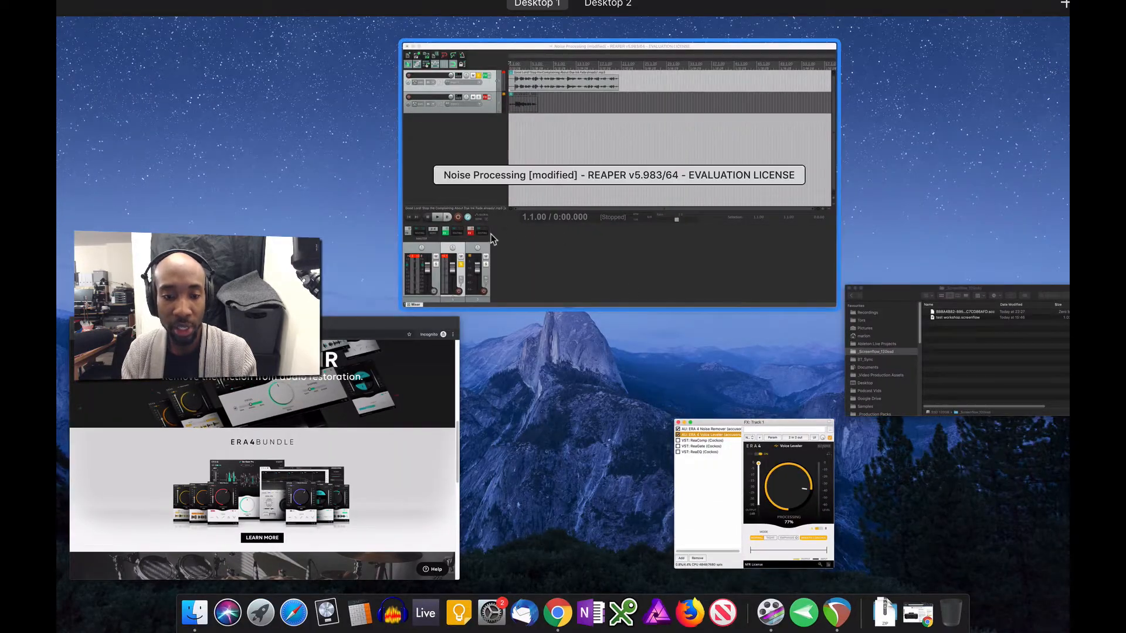
click(361, 392)
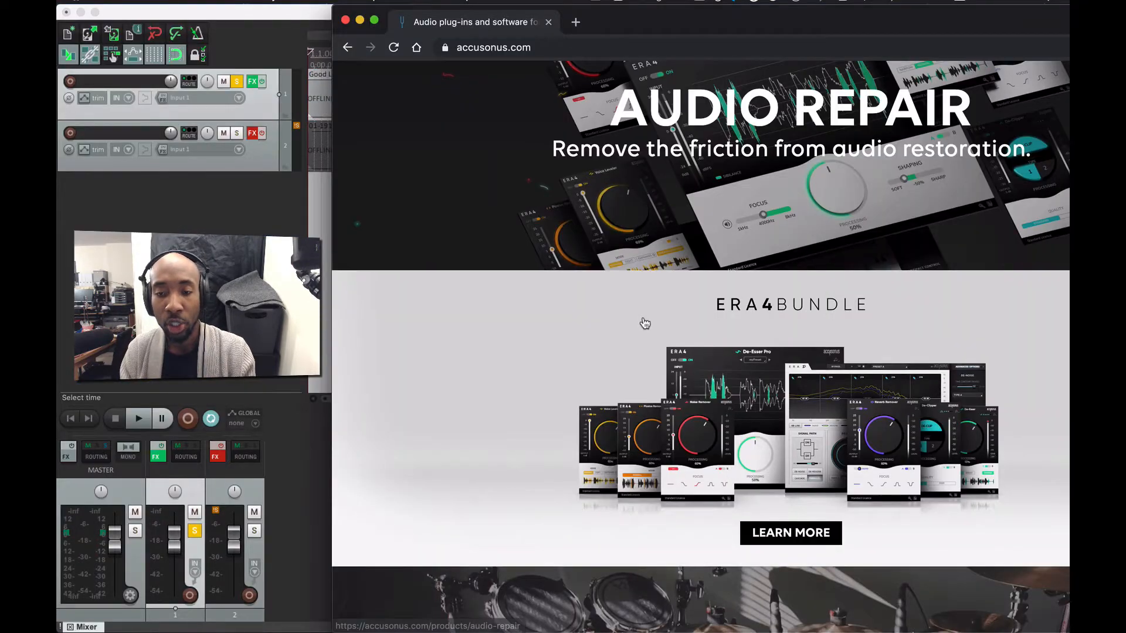
scroll(679, 387, down, 2)
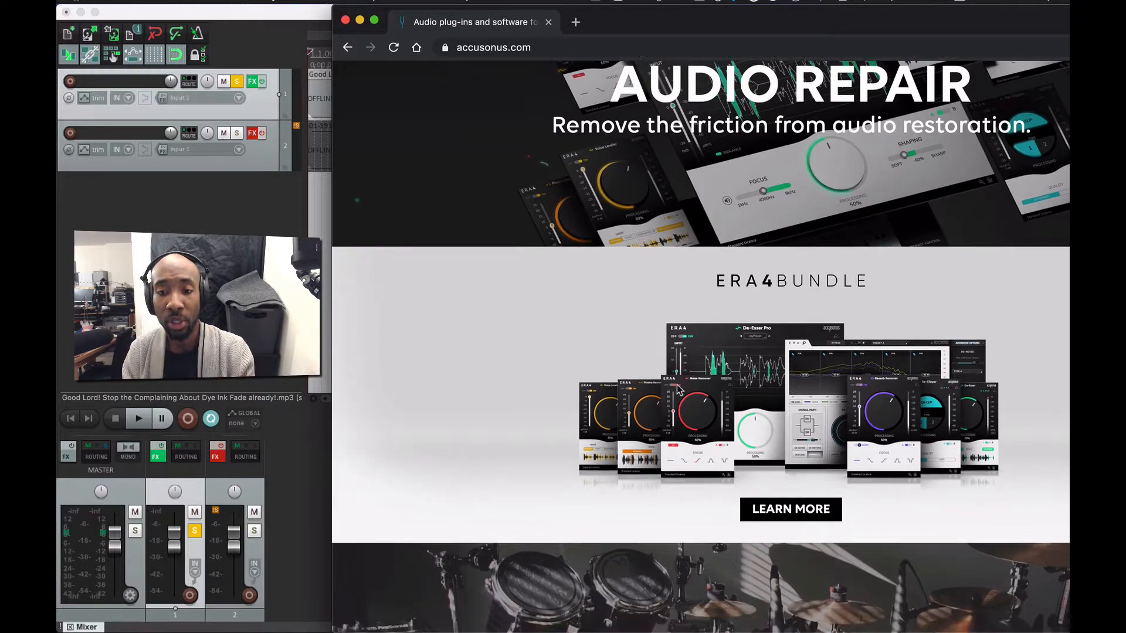
scroll(679, 390, down, 3)
scroll(679, 393, up, 15)
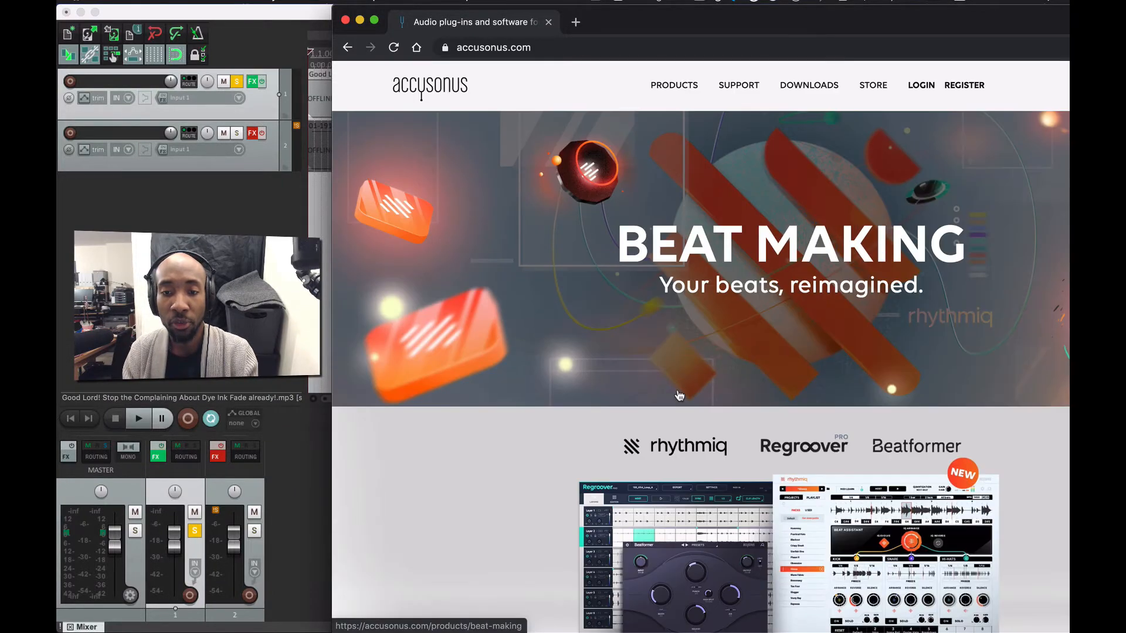
scroll(679, 395, down, 6)
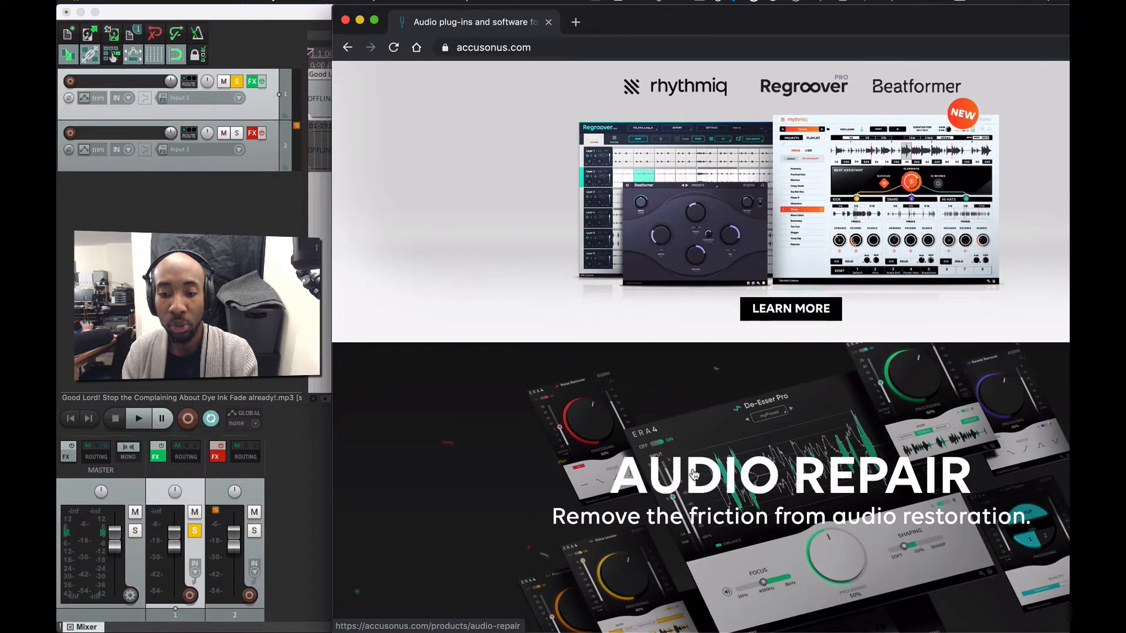
scroll(692, 446, down, 4)
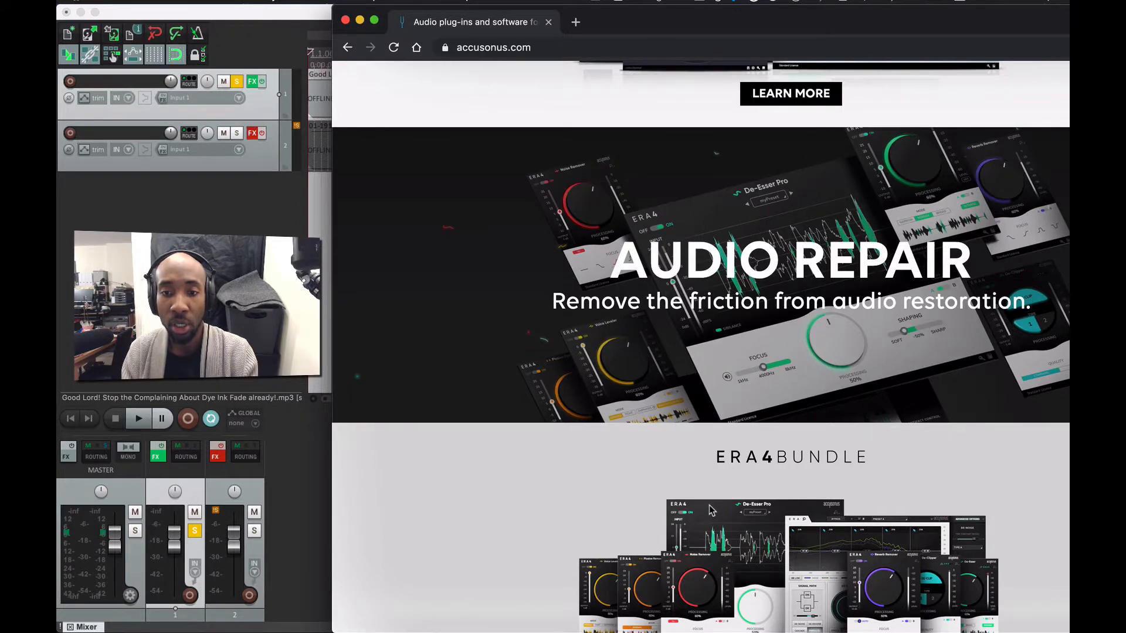
scroll(727, 472, down, 5)
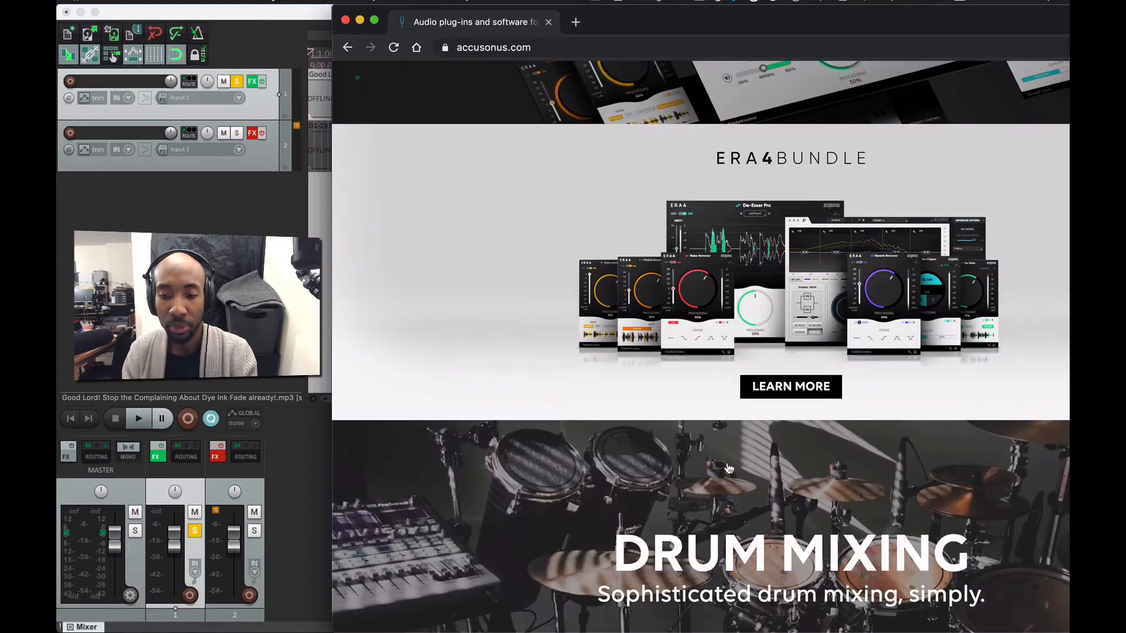
click(765, 393)
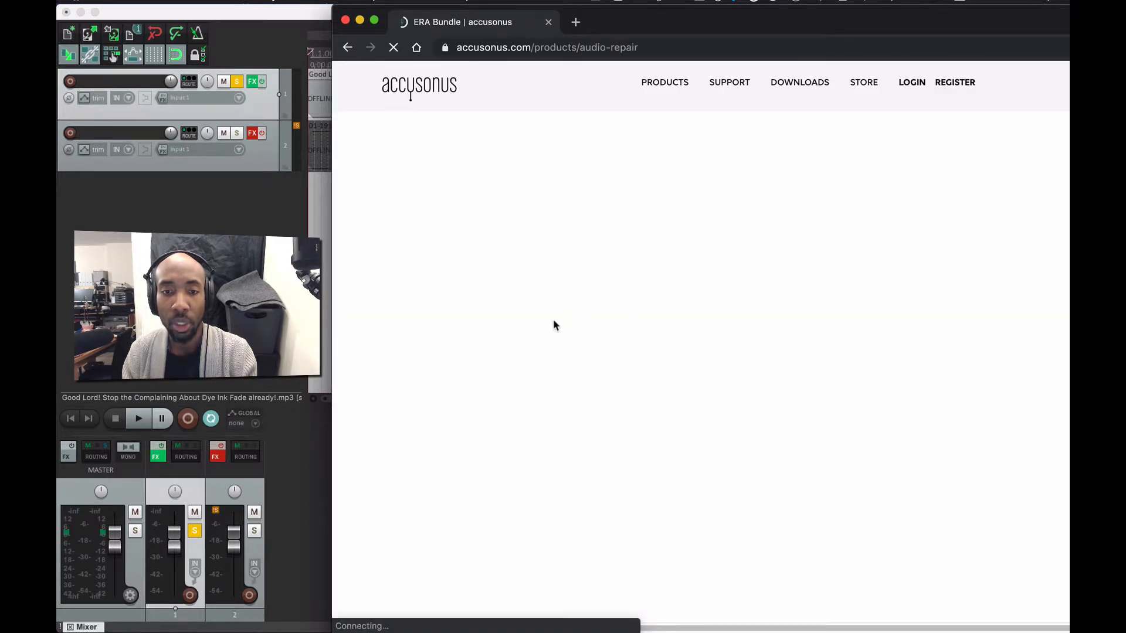
- Open the ERA4 BUNDLE STANDARD page, shift the browser window, and close the email popup
scroll(587, 363, down, 5)
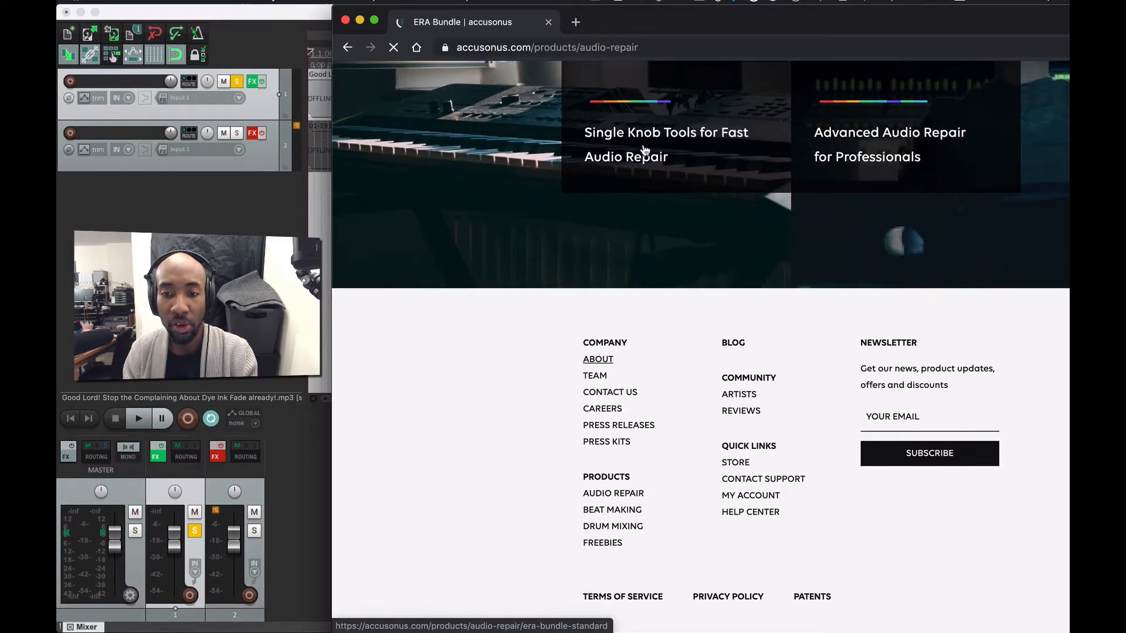
scroll(675, 164, up, 5)
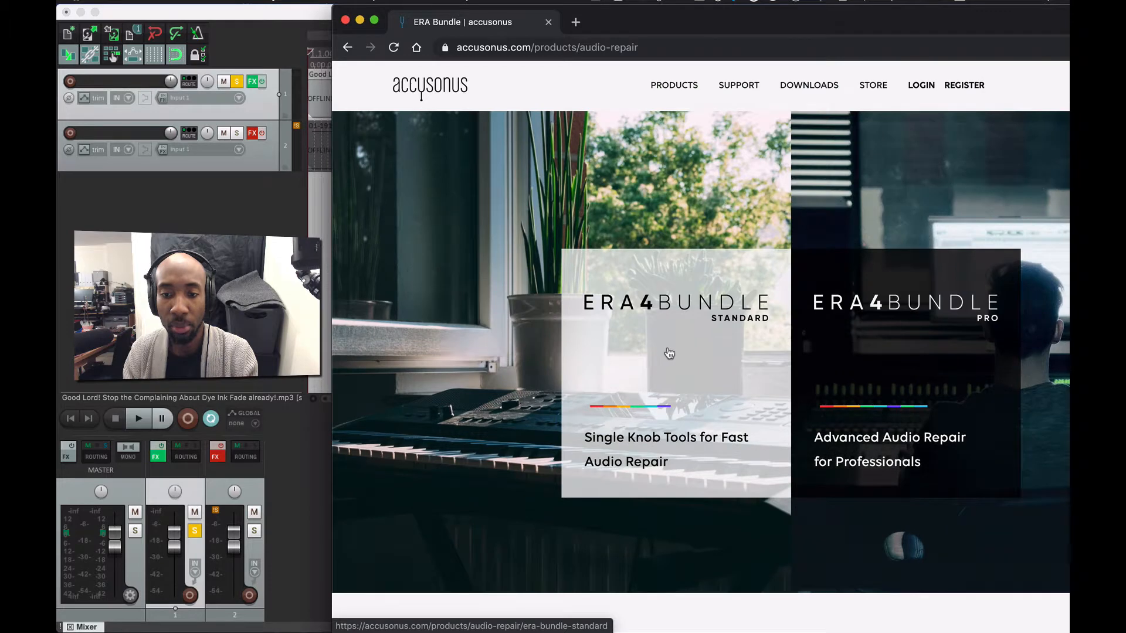
click(669, 353)
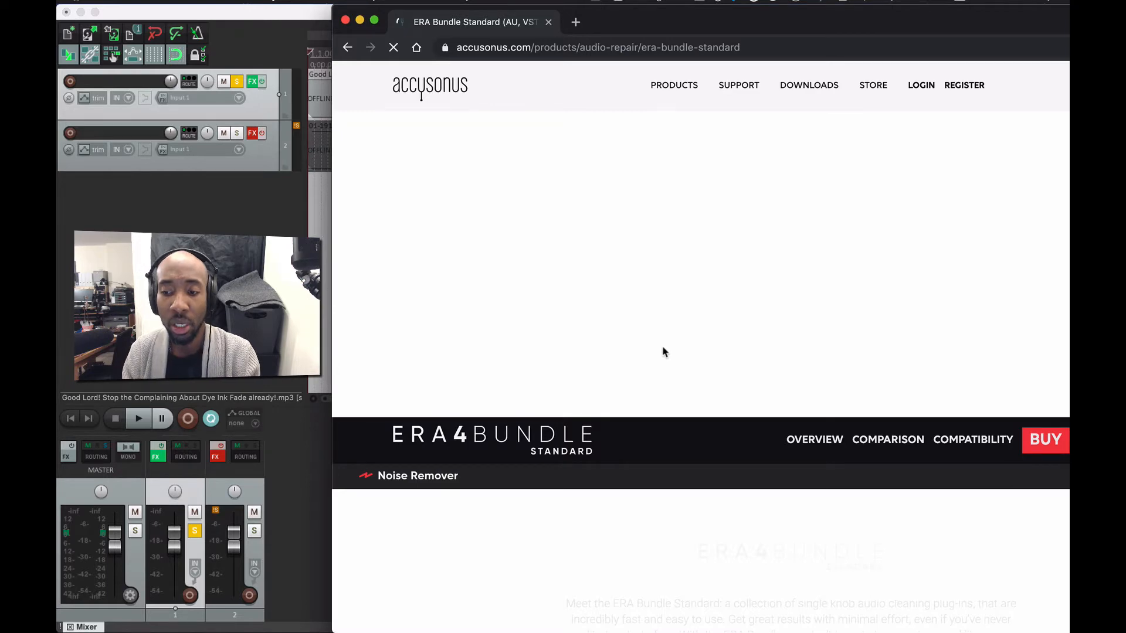
scroll(663, 351, down, 5)
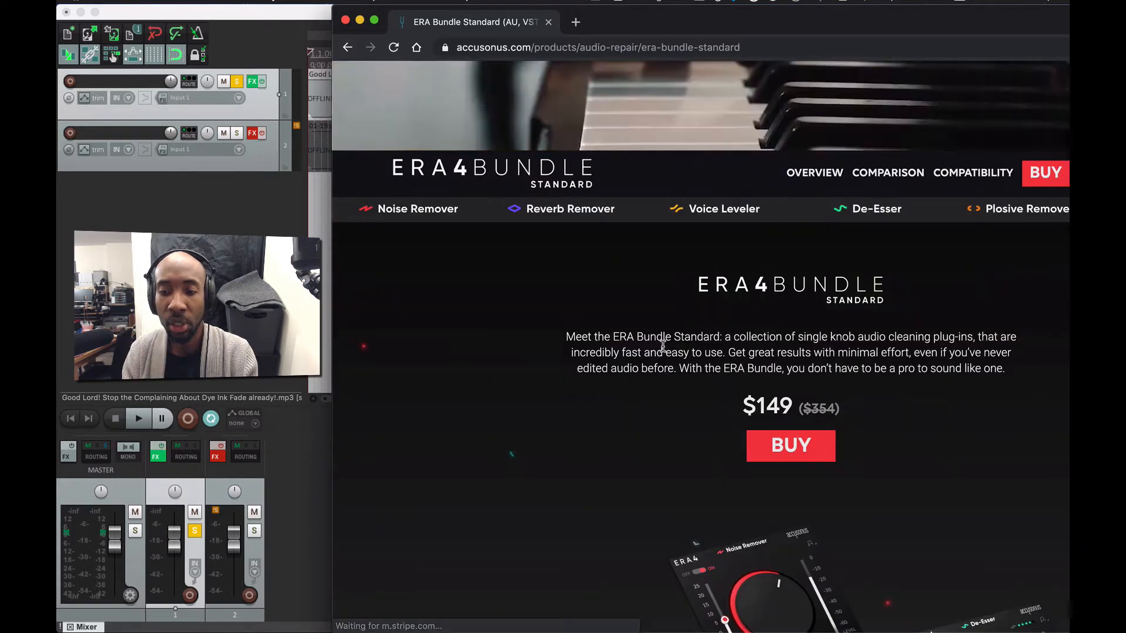
drag(914, 23, 863, 20)
scroll(704, 527, down, 3)
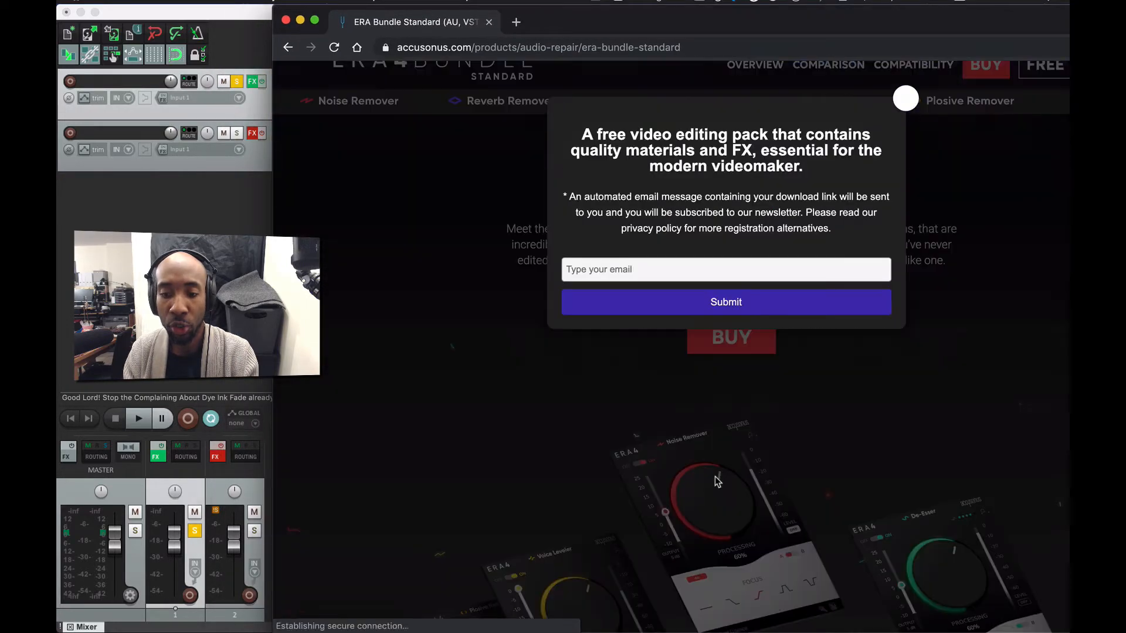
click(905, 109)
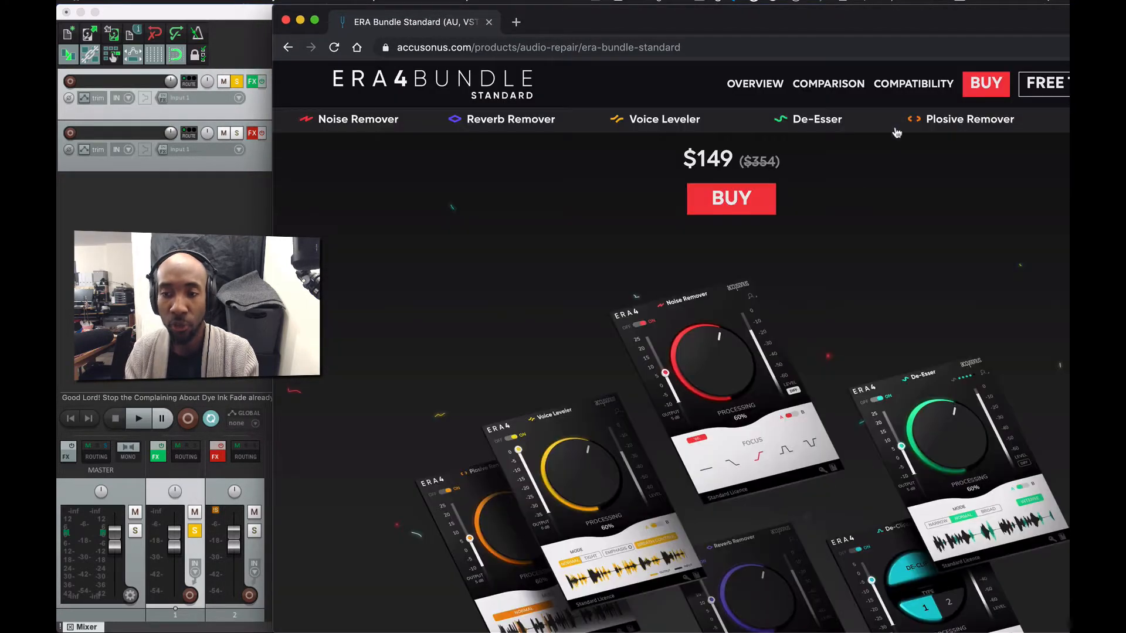
- Scroll the ERA 4 Bundle Standard page back to its $149 price and BUY button
scroll(676, 494, down, 10)
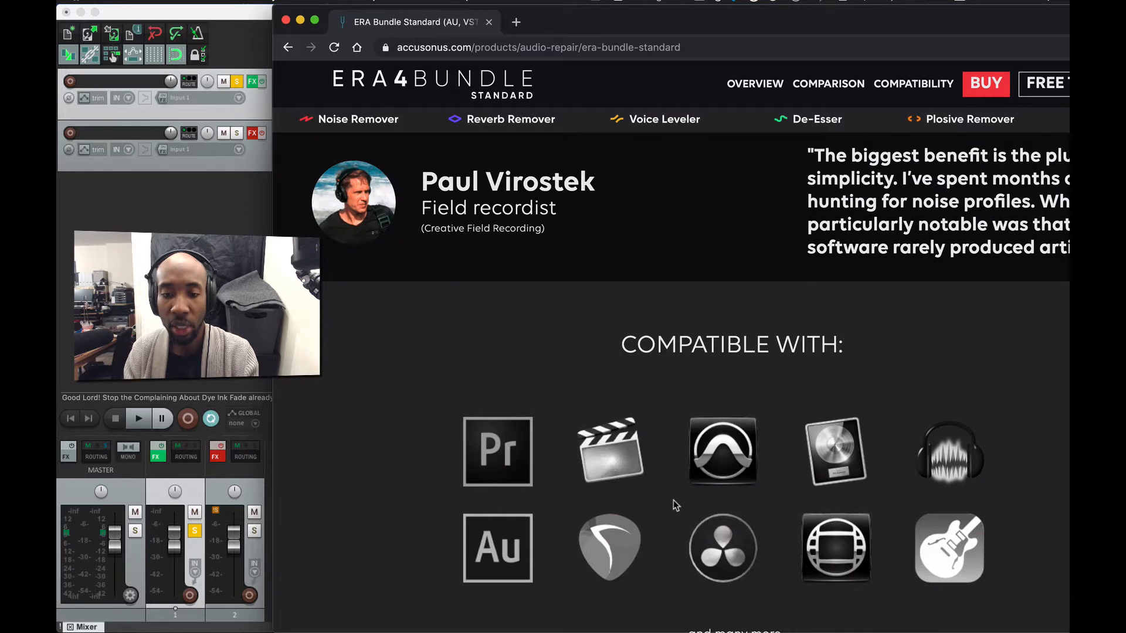
scroll(674, 498, down, 2)
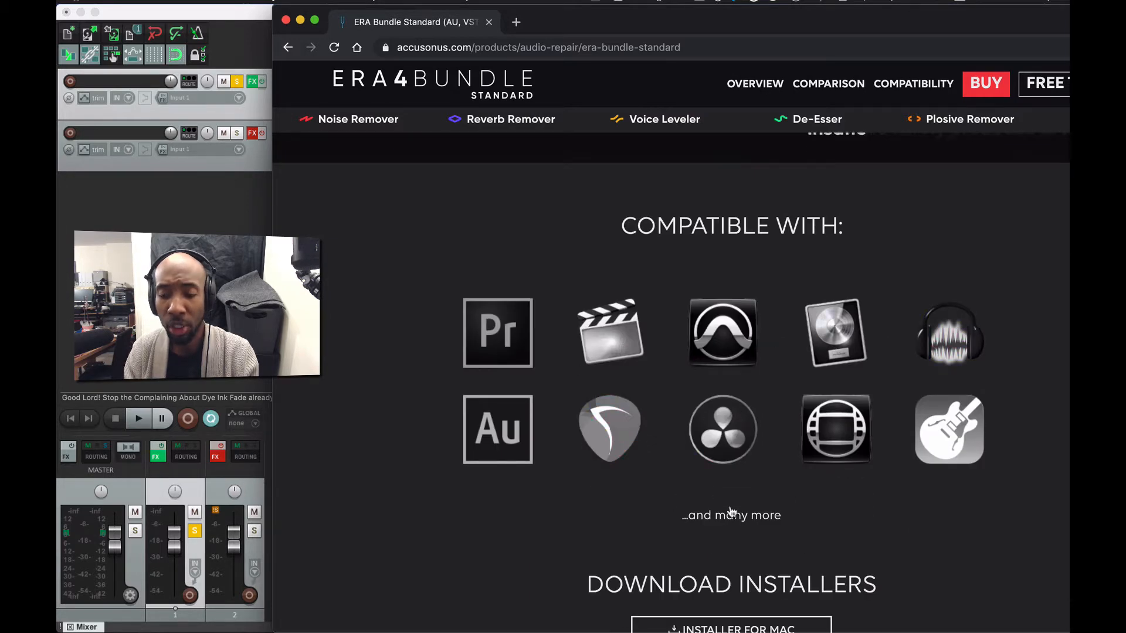
scroll(731, 512, up, 10)
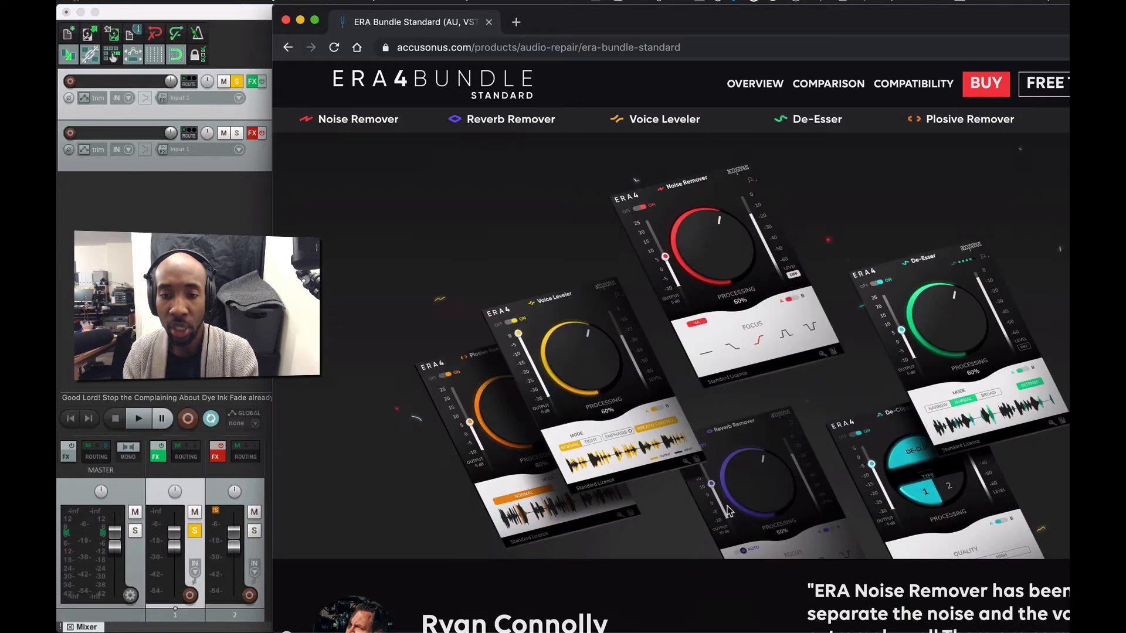
scroll(727, 510, up, 1)
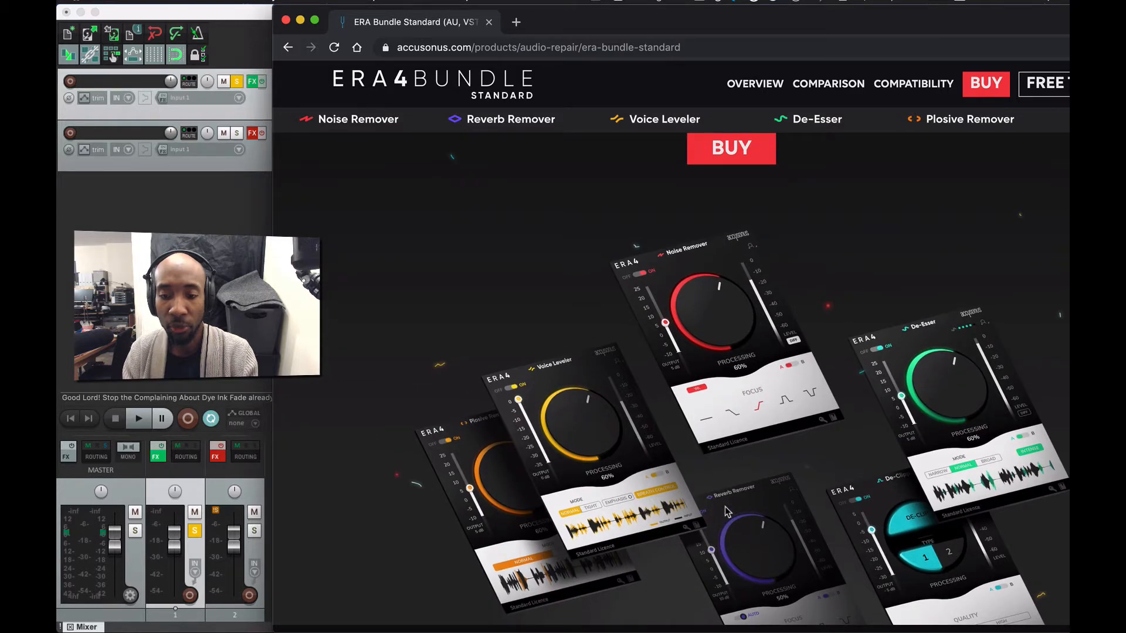
scroll(727, 512, down, 2)
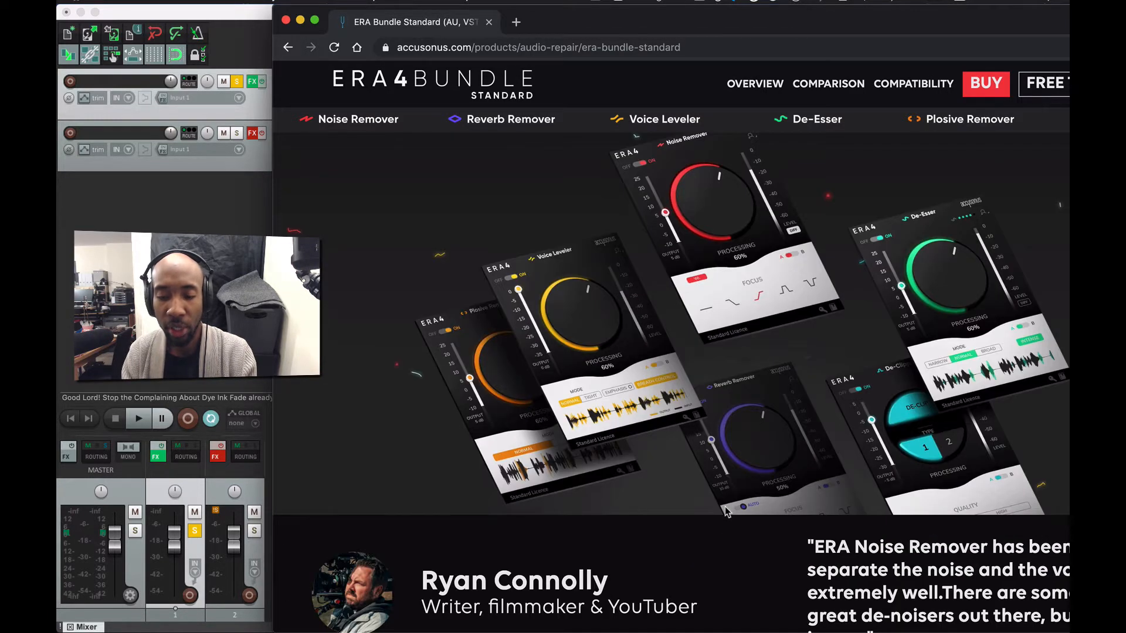
scroll(700, 483, up, 6)
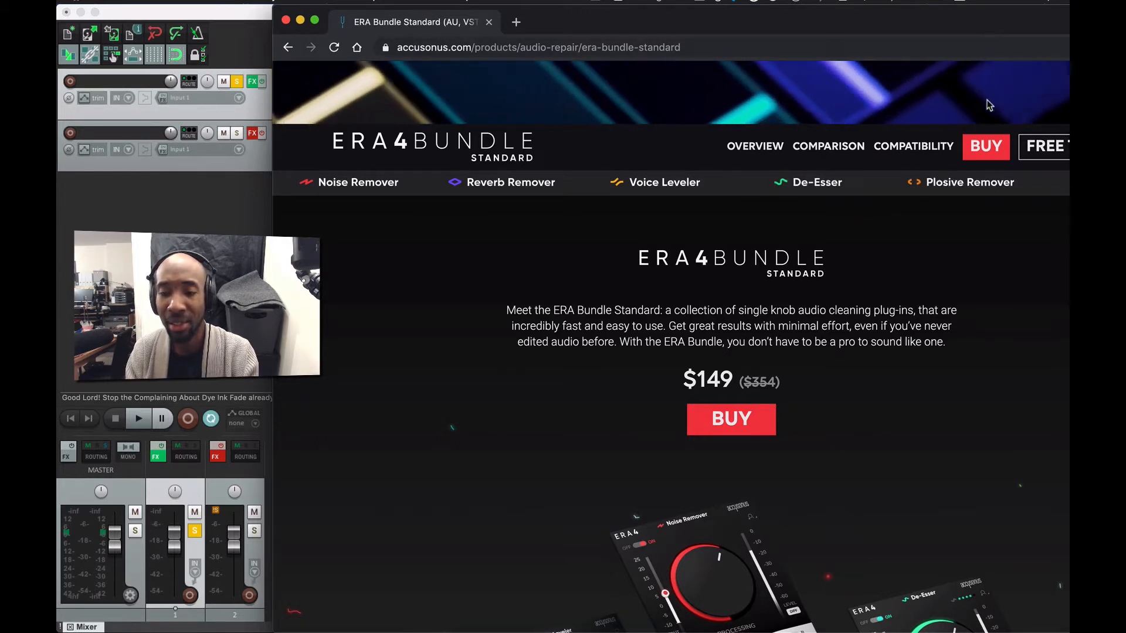
- Shift Chrome left, nudge it slightly right, and scroll down to the testimonial
drag(990, 27, 917, 26)
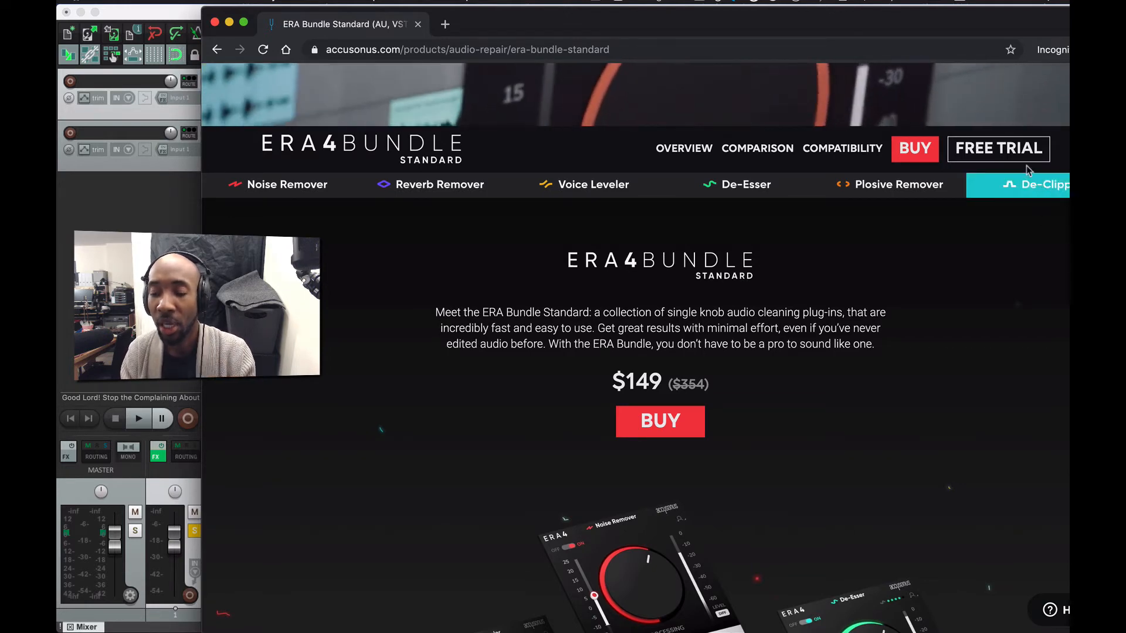
drag(1015, 21, 903, 25)
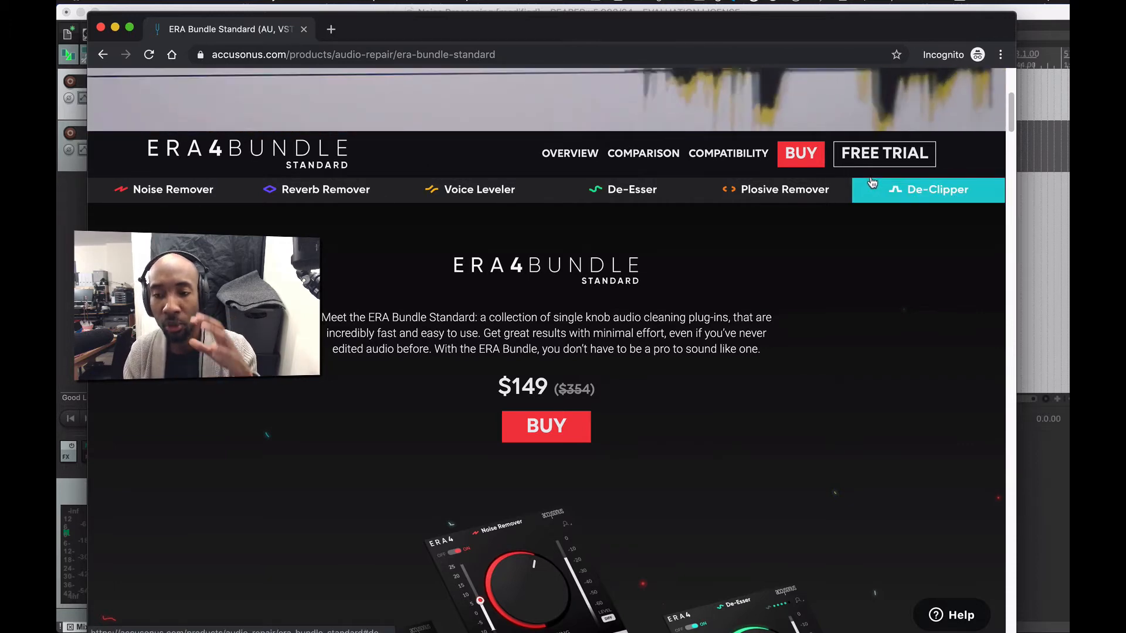
drag(555, 28, 629, 20)
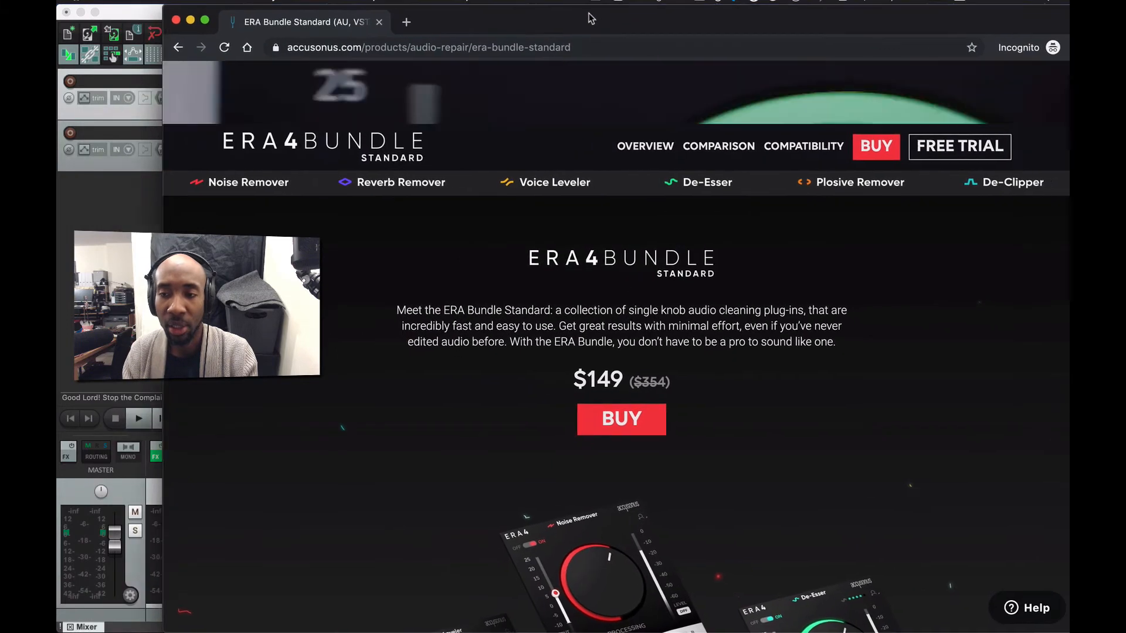
scroll(746, 543, down, 10)
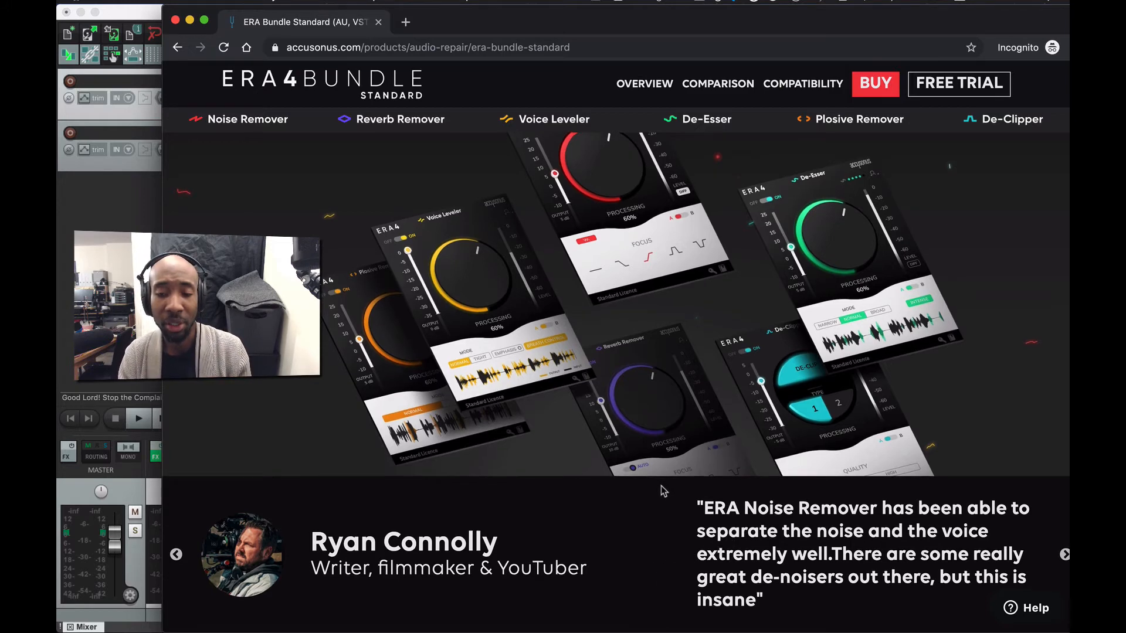
scroll(662, 486, down, 2)
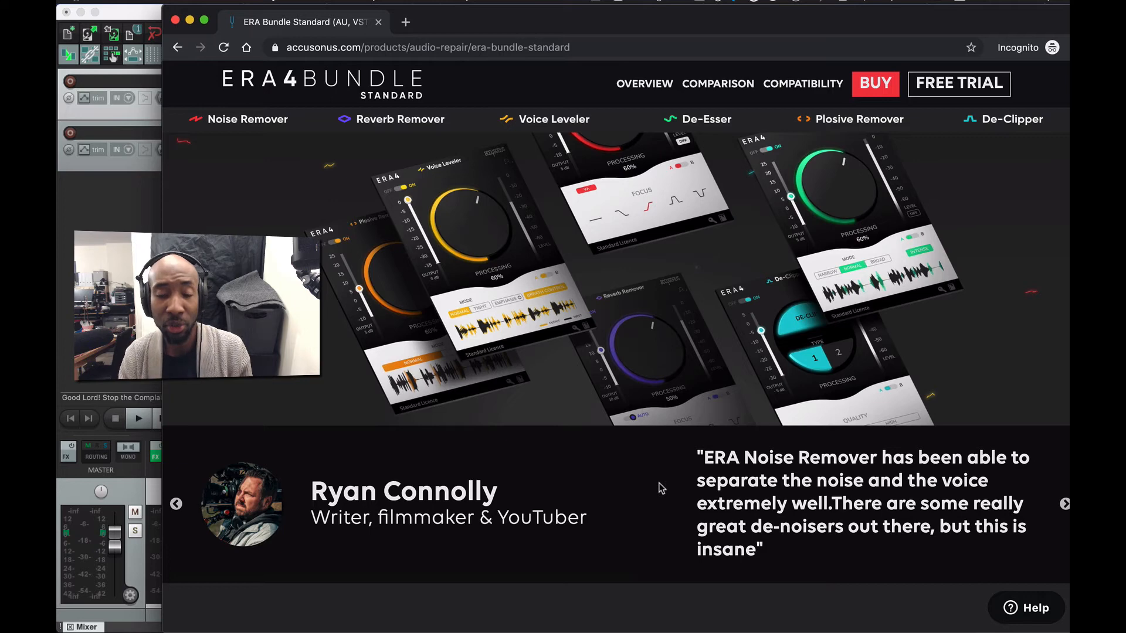